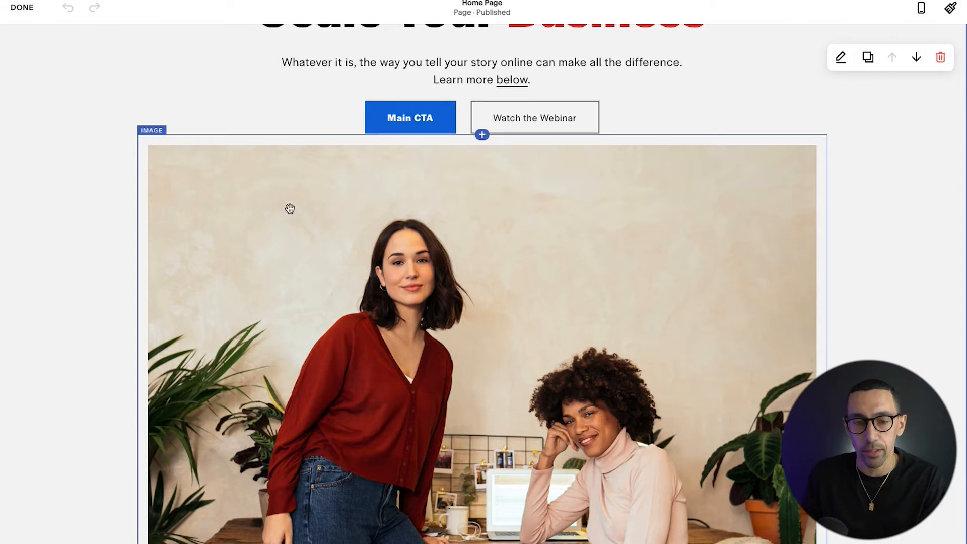
Step: Open the settings of the image block under the hero buttons and review its link, alt text and filename options
{"action": "left_click", "coordinate": [439, 252]}
{"action": "left_click", "coordinate": [439, 253]}
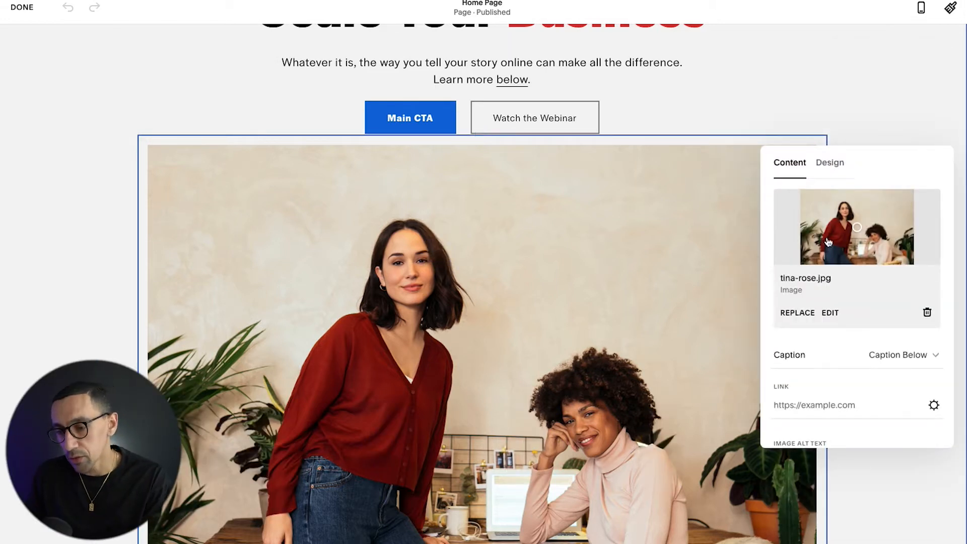
{"action": "scroll", "coordinate": [839, 279], "scroll_direction": "down", "scroll_amount": 2}
{"action": "scroll", "coordinate": [826, 310], "scroll_direction": "down", "scroll_amount": 3}
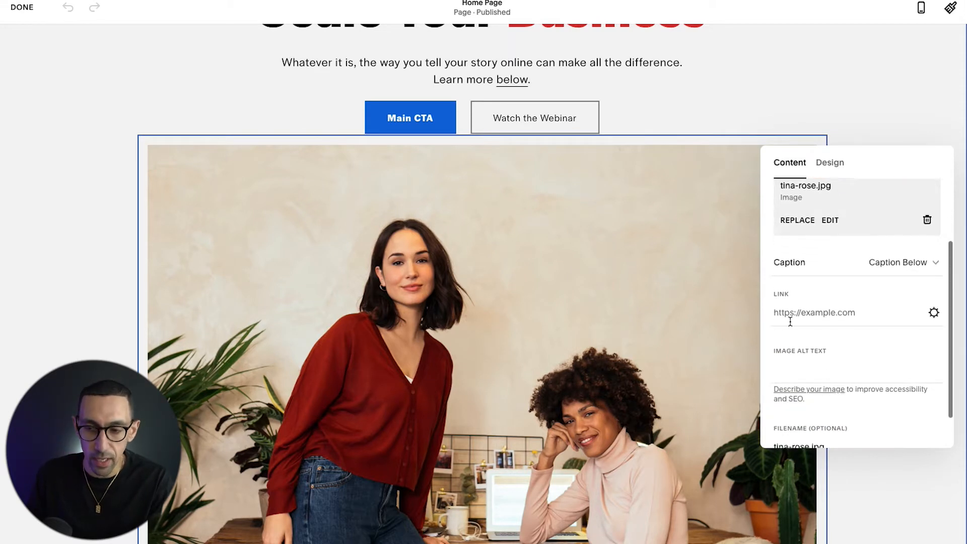
{"action": "scroll", "coordinate": [825, 320], "scroll_direction": "down", "scroll_amount": 1}
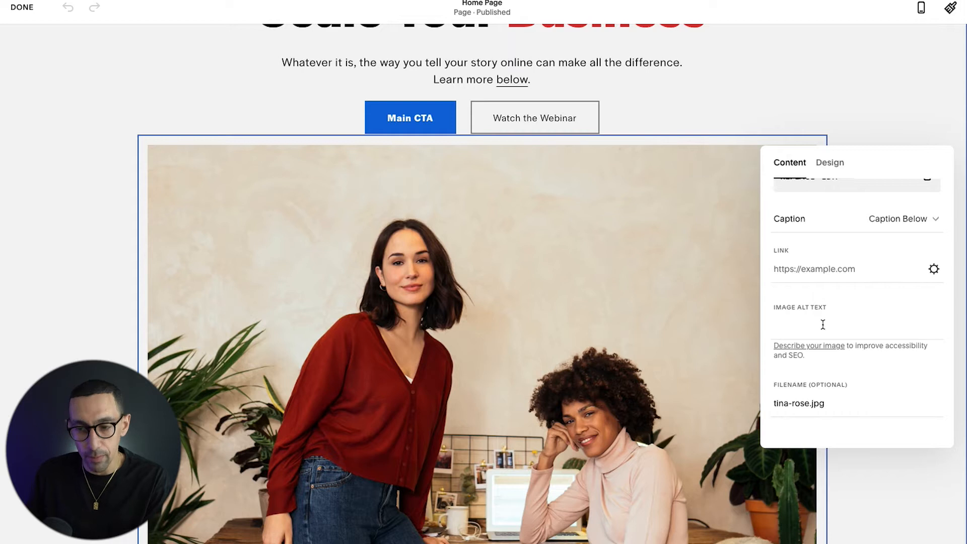
{"action": "scroll", "coordinate": [825, 323], "scroll_direction": "down", "scroll_amount": 1}
{"action": "scroll", "coordinate": [797, 393], "scroll_direction": "up", "scroll_amount": 5}
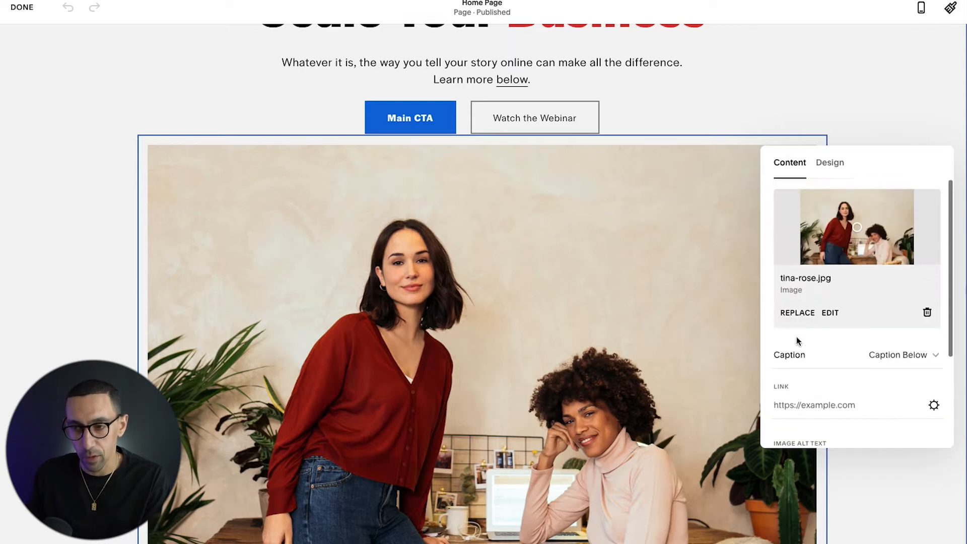
Step: Turn on Lightbox in the image block's design settings, using the Dark Overlay lightbox theme
{"action": "left_click", "coordinate": [832, 163]}
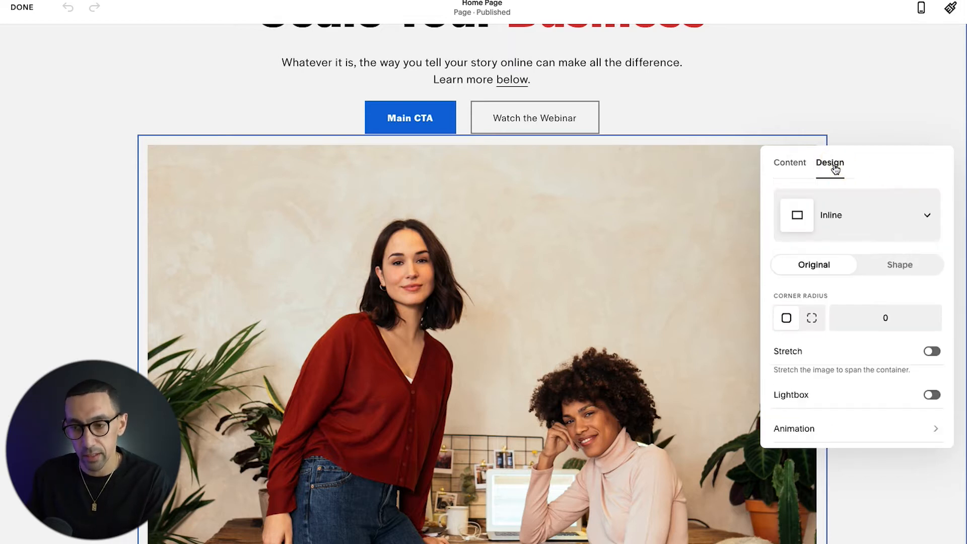
{"action": "scroll", "coordinate": [848, 218], "scroll_direction": "down", "scroll_amount": 1}
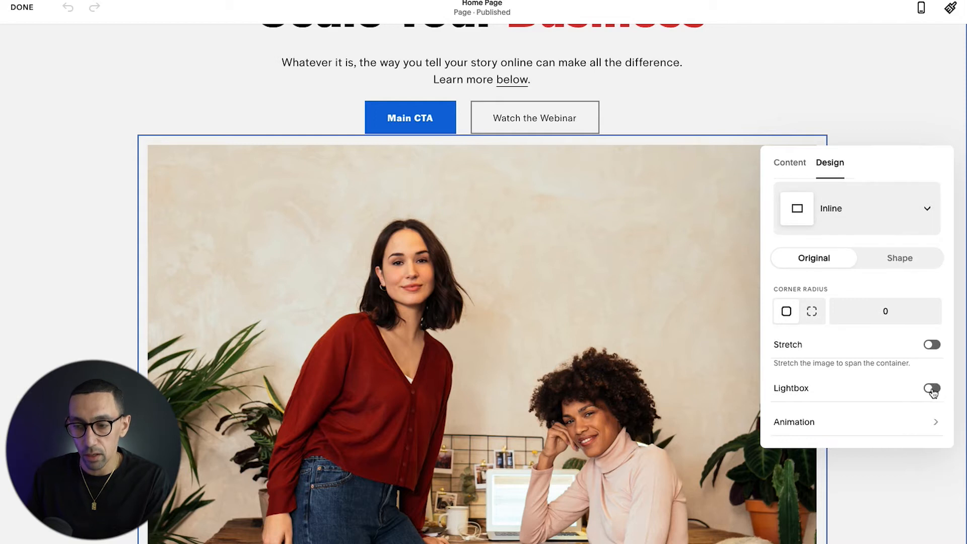
{"action": "left_click", "coordinate": [932, 389]}
{"action": "scroll", "coordinate": [857, 390], "scroll_direction": "down", "scroll_amount": 2}
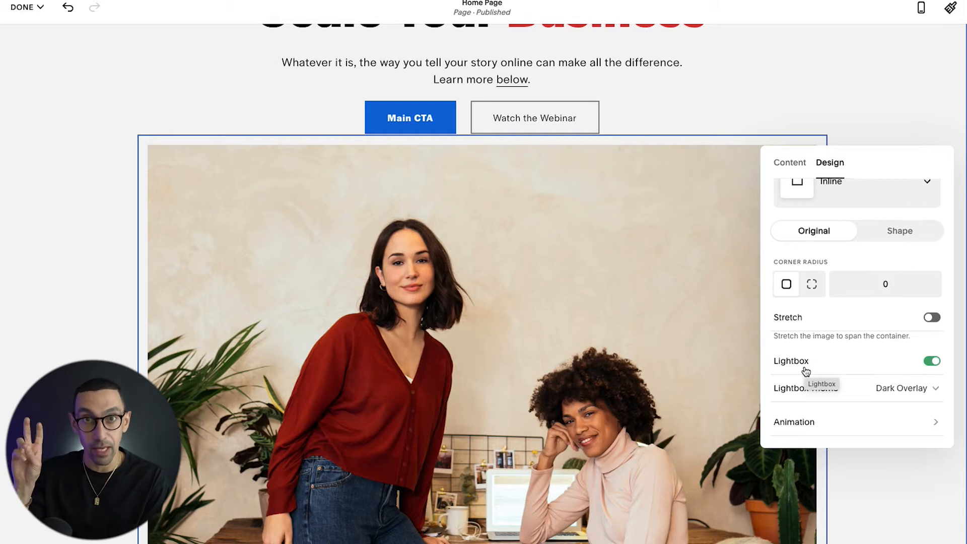
{"action": "left_click", "coordinate": [901, 389]}
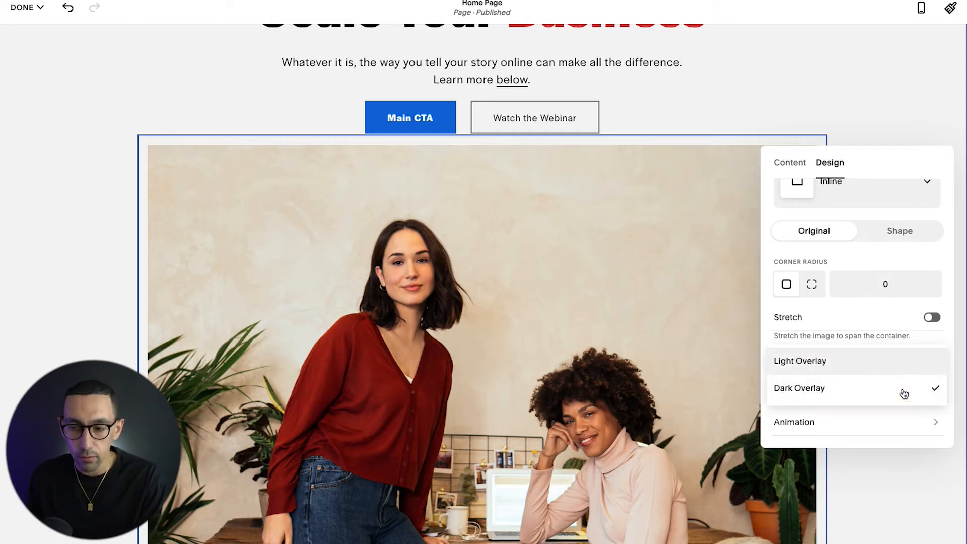
{"action": "left_click", "coordinate": [854, 389]}
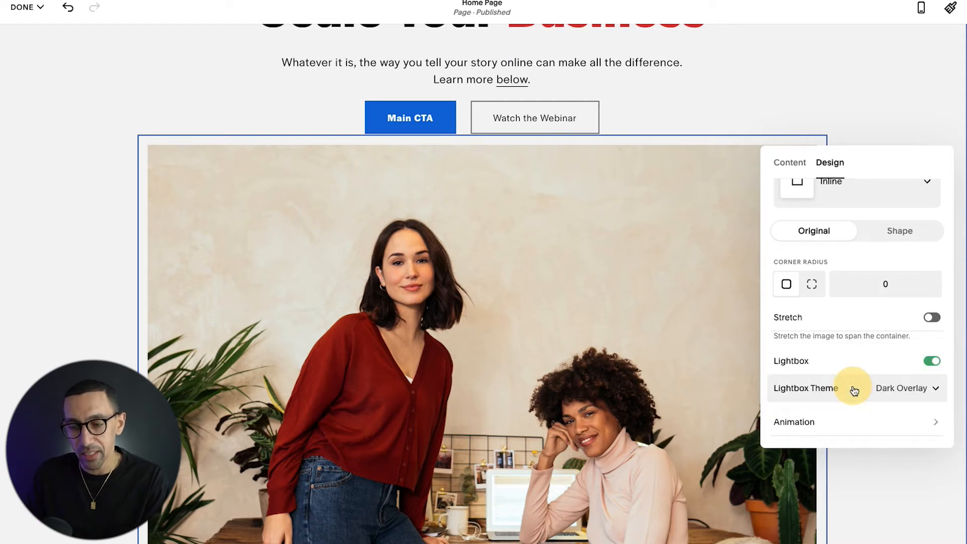
Step: Close the image settings, save the home page and leave edit mode
{"action": "left_click", "coordinate": [457, 322]}
{"action": "left_click", "coordinate": [60, 65]}
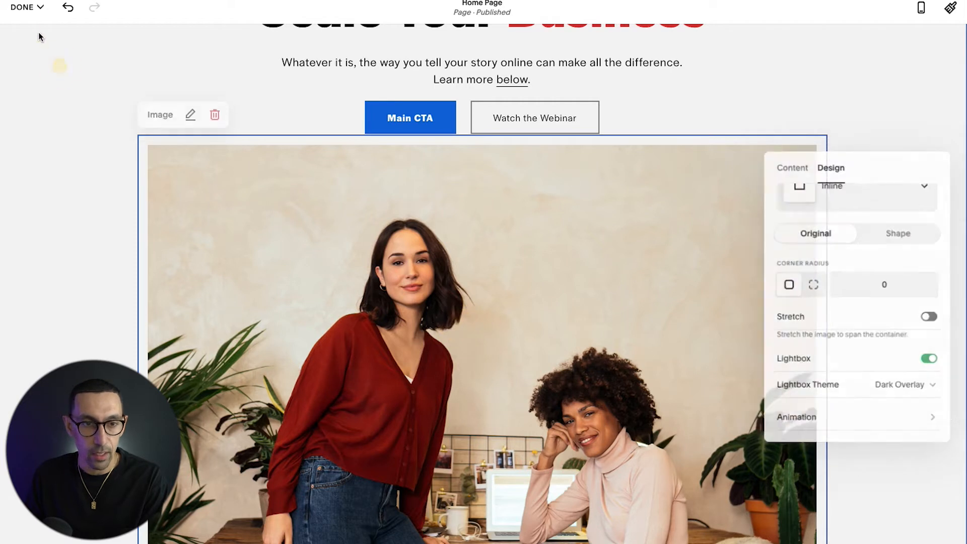
{"action": "left_click", "coordinate": [25, 7]}
{"action": "left_click", "coordinate": [29, 31]}
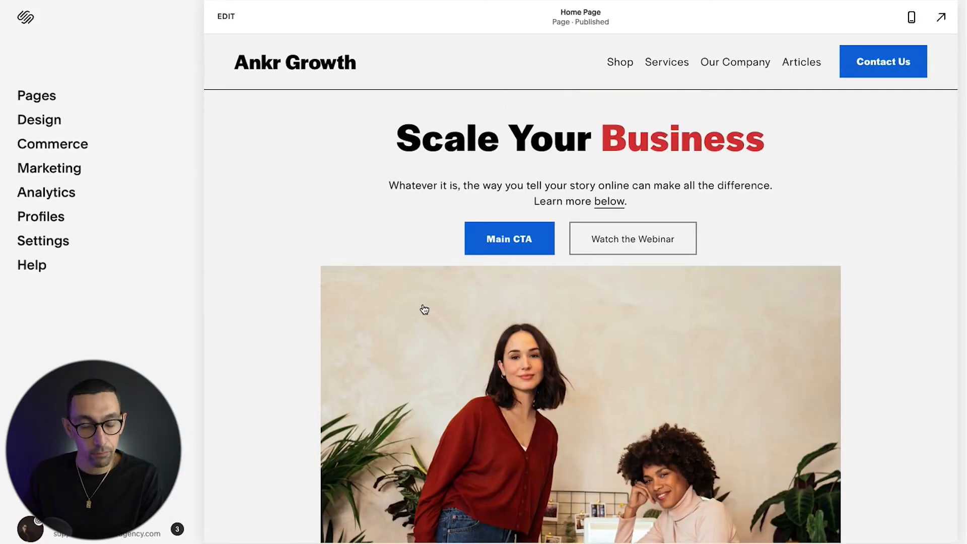
Step: Test the image's lightbox in the page preview by opening and closing the enlarged image twice
{"action": "left_click", "coordinate": [421, 302]}
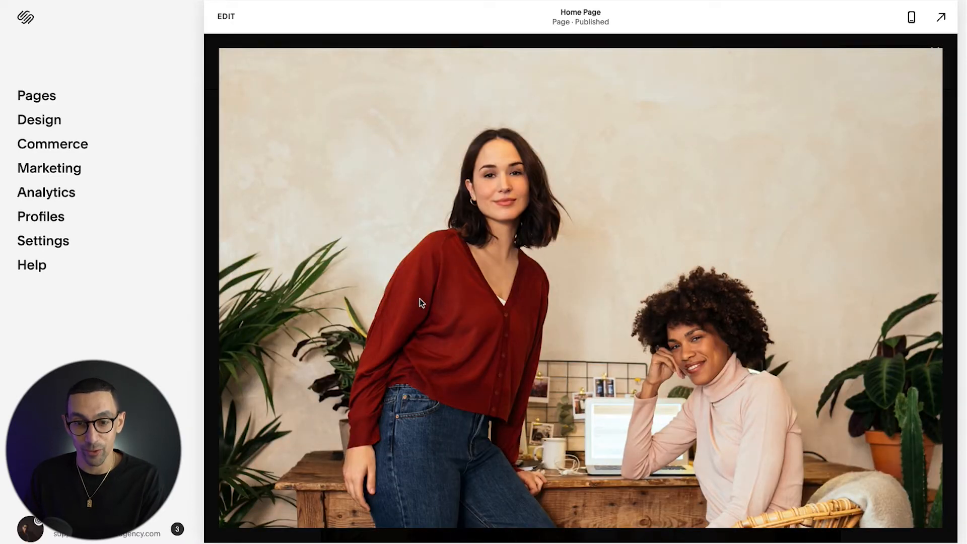
{"action": "left_click", "coordinate": [936, 54]}
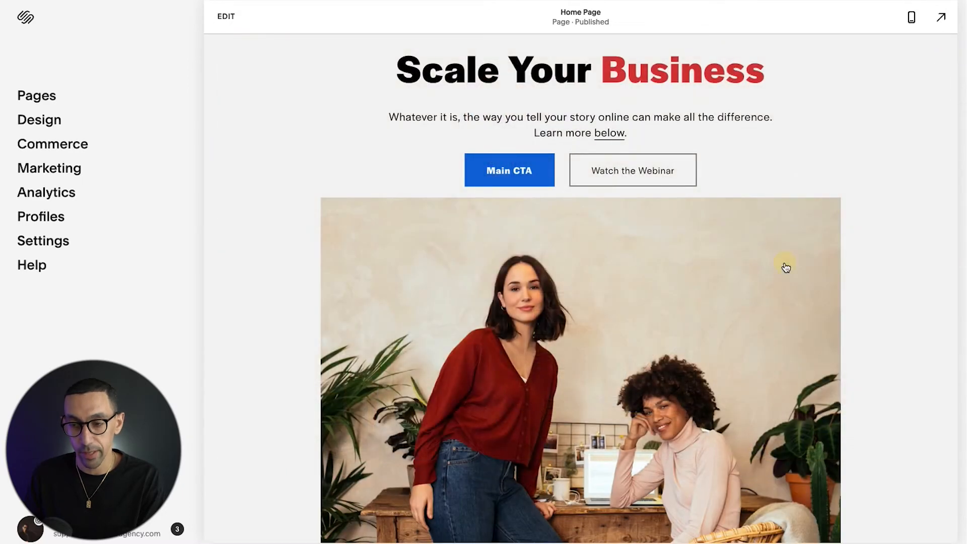
{"action": "left_click", "coordinate": [786, 267]}
{"action": "left_click", "coordinate": [936, 57]}
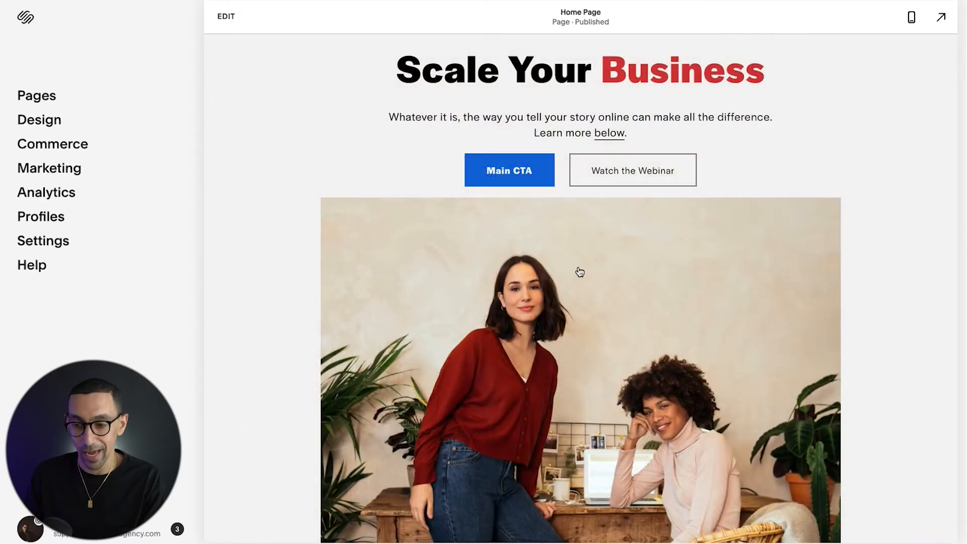
Step: Reopen the home page for editing and bring up the design settings of the image block under the hero buttons
{"action": "scroll", "coordinate": [321, 192], "scroll_direction": "up", "scroll_amount": 2}
{"action": "left_click", "coordinate": [226, 16]}
{"action": "scroll", "coordinate": [386, 345], "scroll_direction": "down", "scroll_amount": 2}
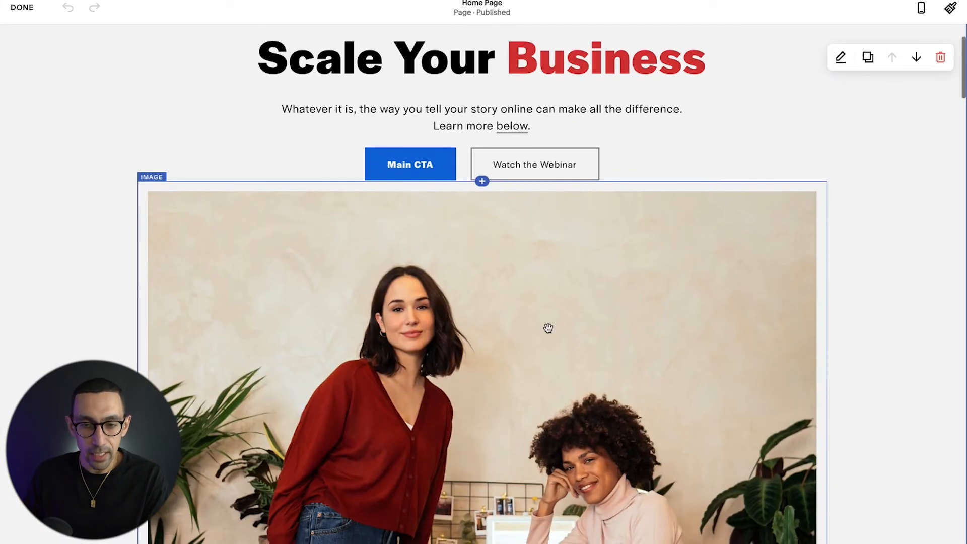
{"action": "left_click", "coordinate": [494, 368]}
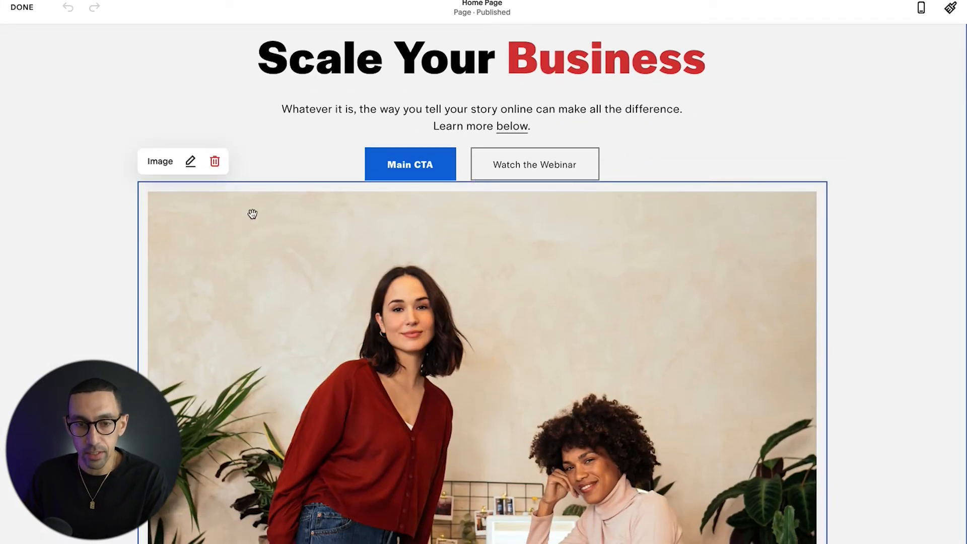
{"action": "left_click", "coordinate": [191, 161]}
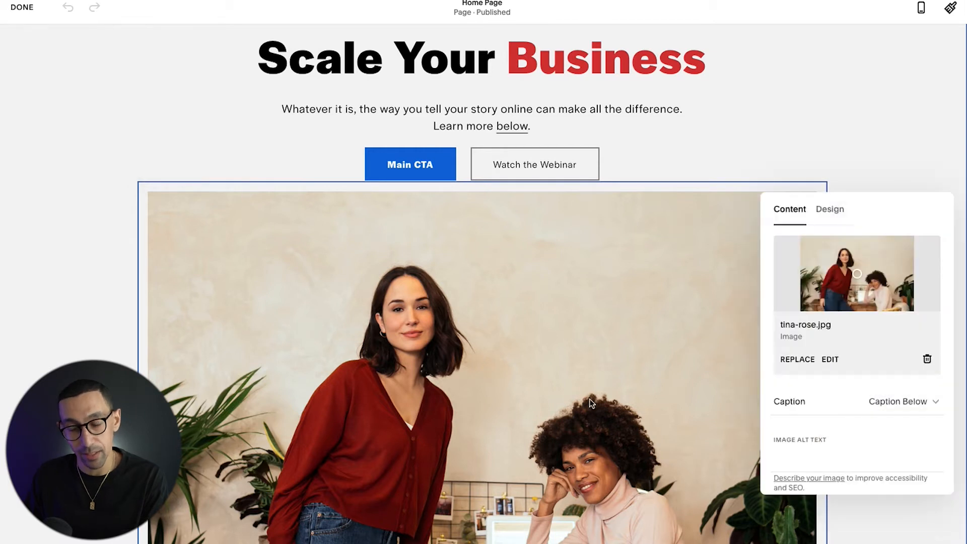
{"action": "left_click", "coordinate": [828, 209]}
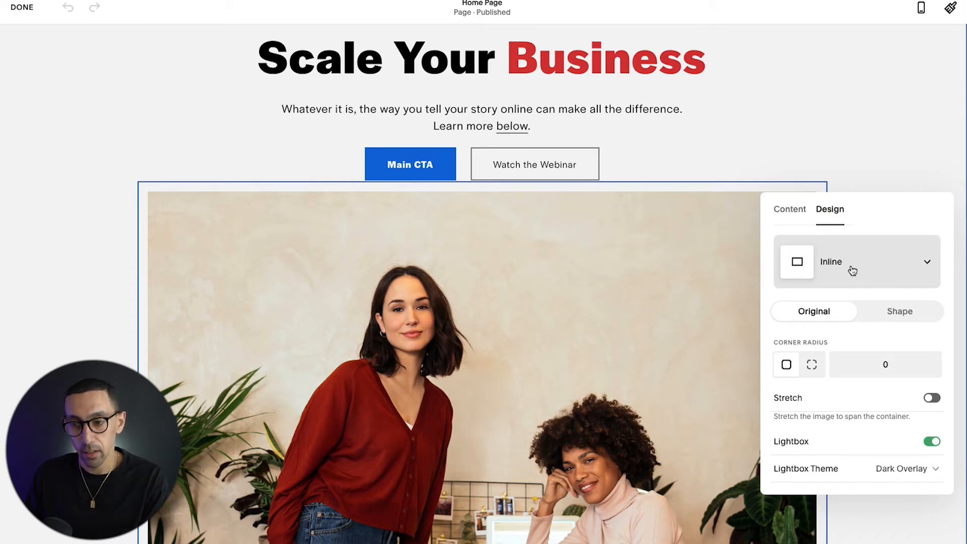
Step: Try the Poster, Card, Overlap, Collage and Stack layouts on the image block, and return it to Inline
{"action": "left_click", "coordinate": [852, 271]}
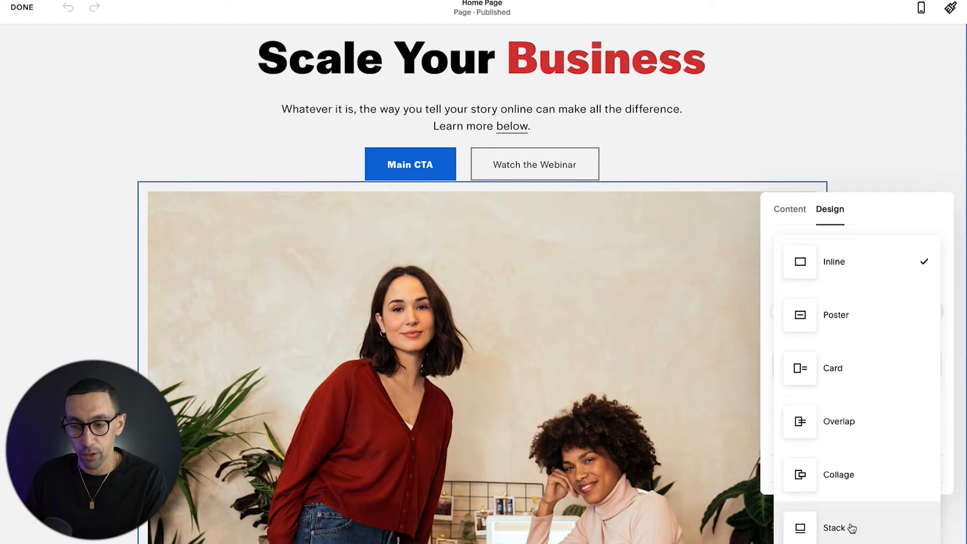
{"action": "left_click", "coordinate": [829, 316]}
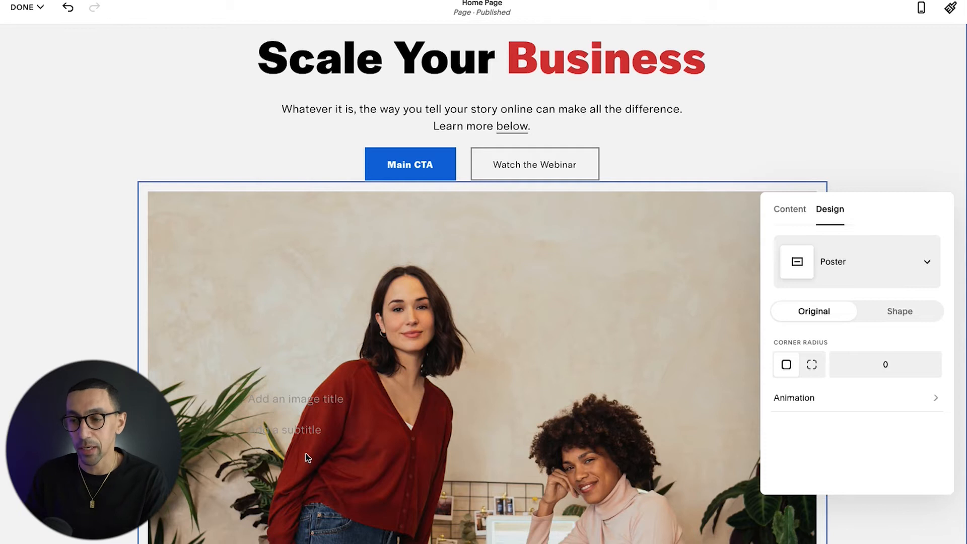
{"action": "left_click", "coordinate": [889, 251]}
{"action": "left_click", "coordinate": [860, 310]}
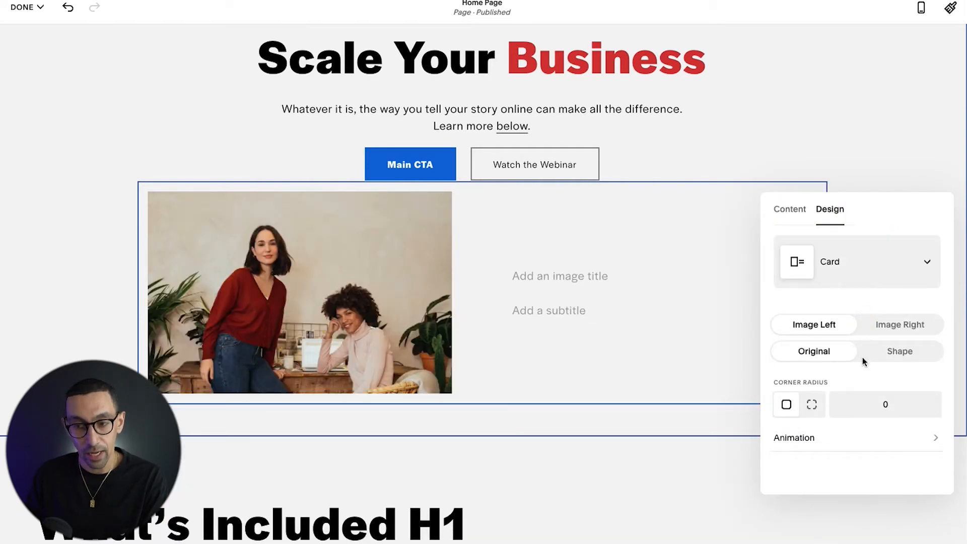
{"action": "left_click", "coordinate": [833, 249]}
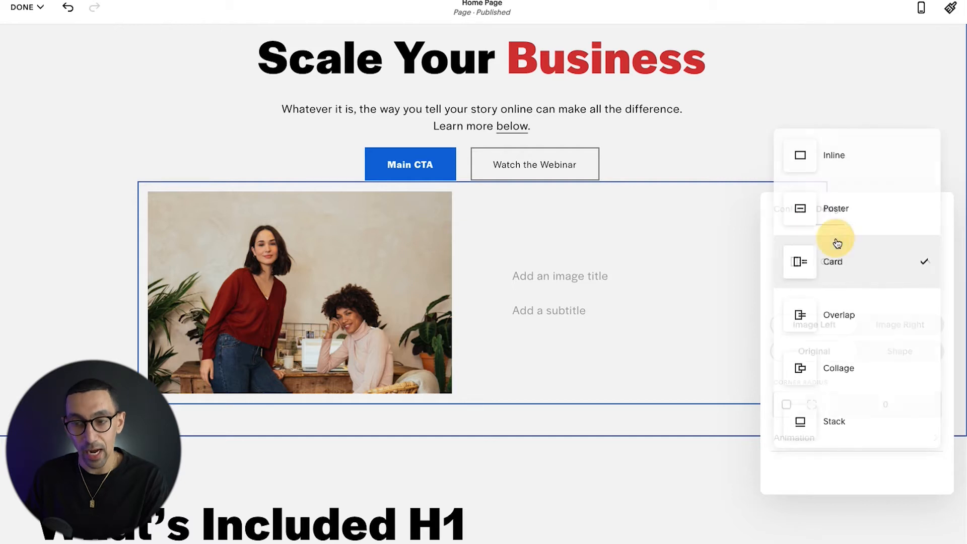
{"action": "left_click", "coordinate": [849, 317]}
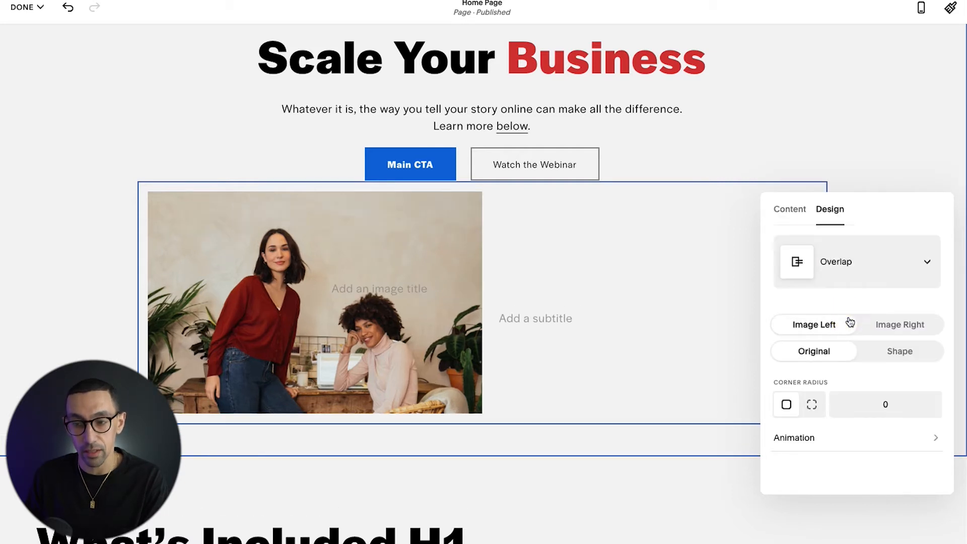
{"action": "left_click", "coordinate": [849, 268]}
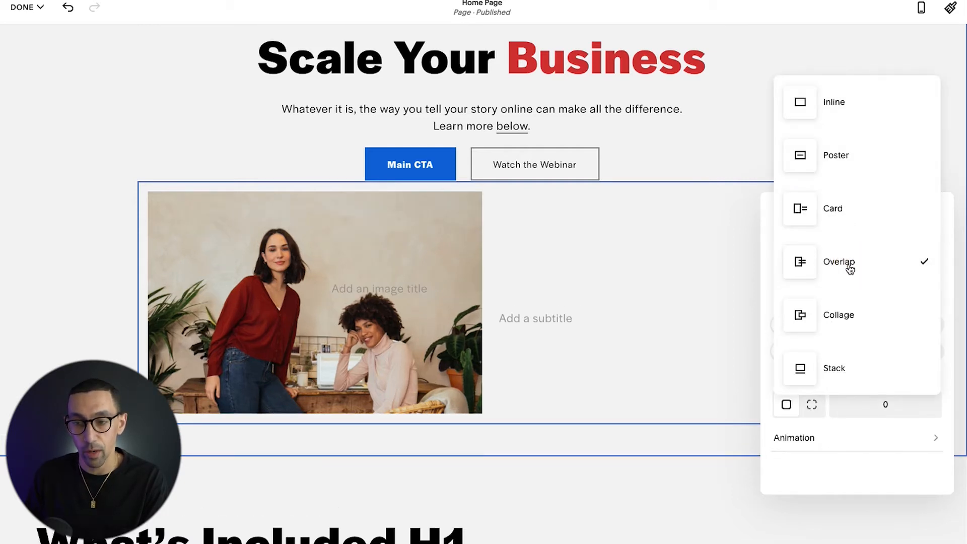
{"action": "left_click", "coordinate": [844, 310]}
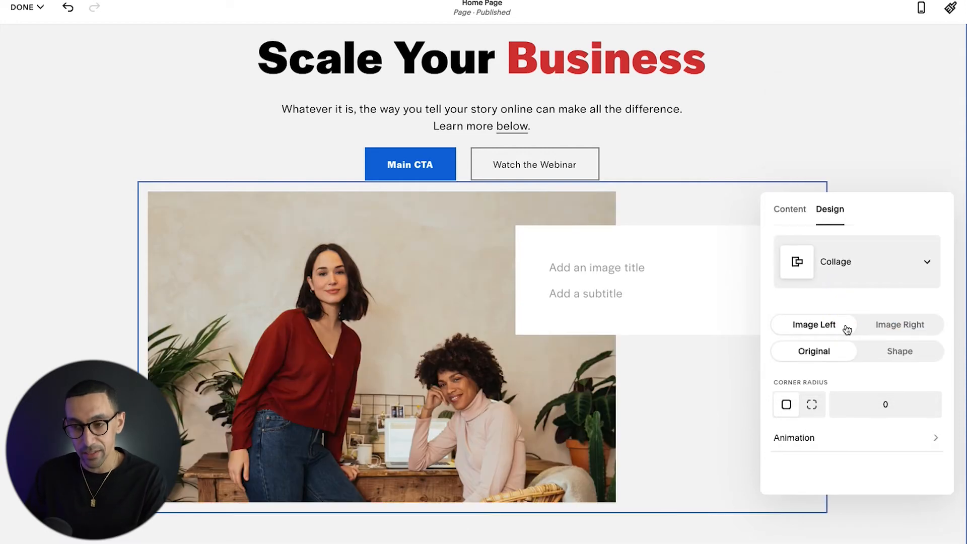
{"action": "left_click", "coordinate": [849, 264]}
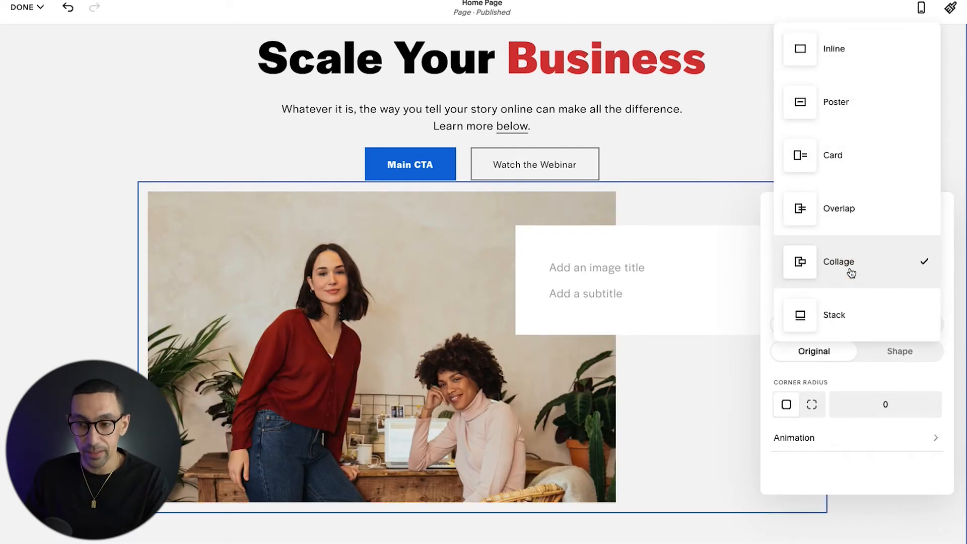
{"action": "left_click", "coordinate": [847, 313]}
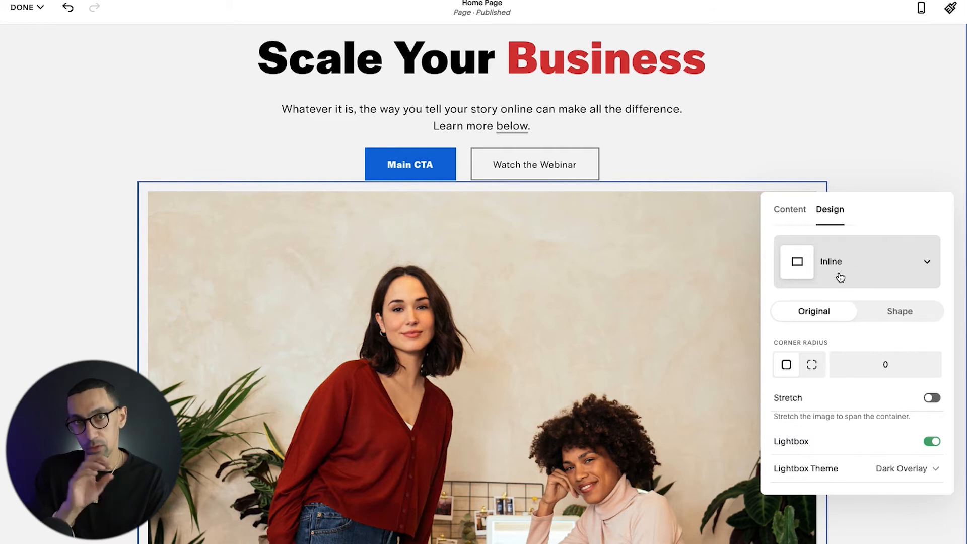
Step: Add a Gallery block directly below the image, above the "What's Included" section
{"action": "left_click", "coordinate": [672, 107]}
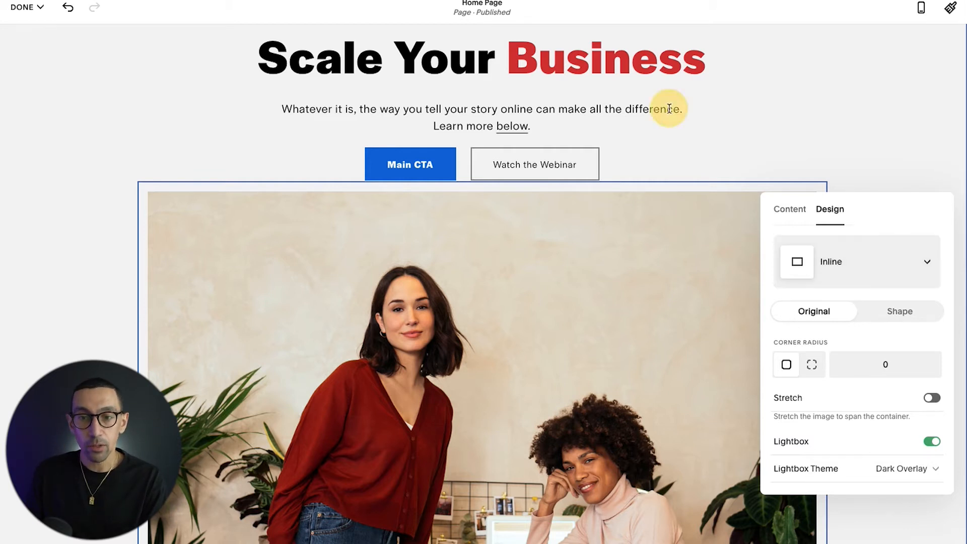
{"action": "scroll", "coordinate": [361, 233], "scroll_direction": "down", "scroll_amount": 3}
{"action": "scroll", "coordinate": [361, 232], "scroll_direction": "down", "scroll_amount": 5}
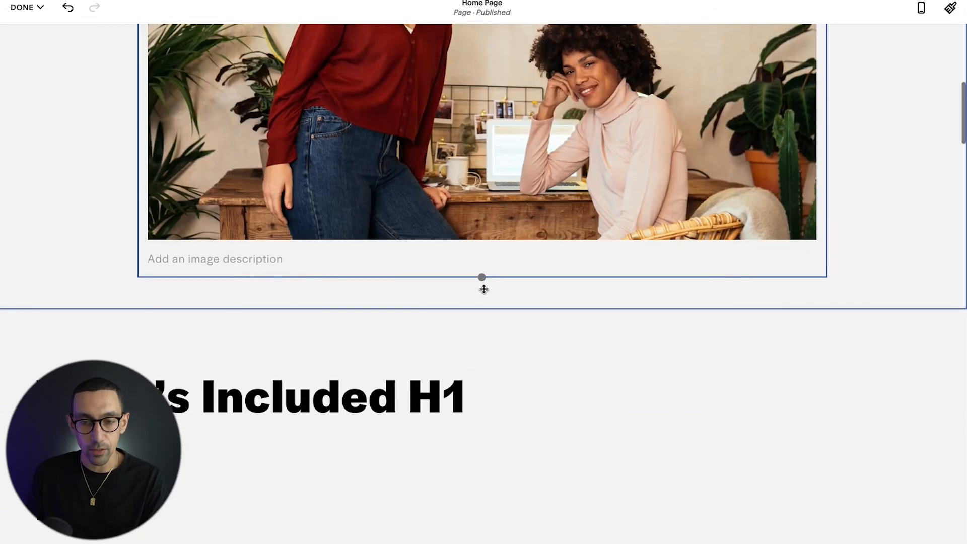
{"action": "left_click", "coordinate": [505, 313]}
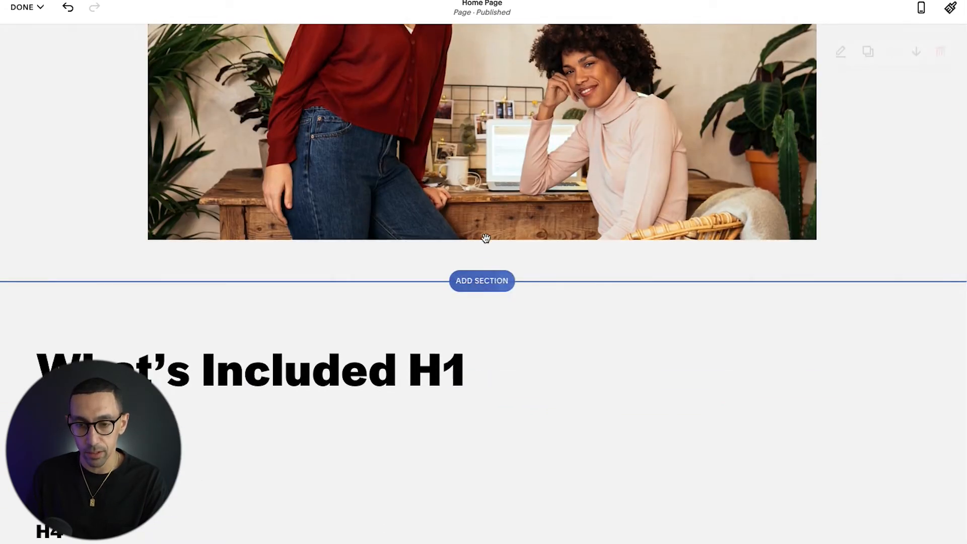
{"action": "left_click", "coordinate": [483, 250]}
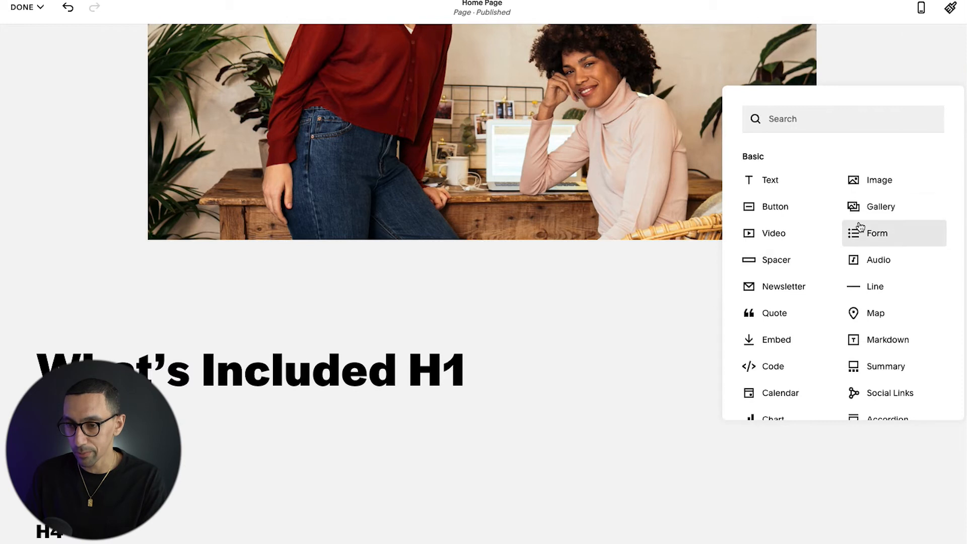
{"action": "left_click", "coordinate": [856, 205]}
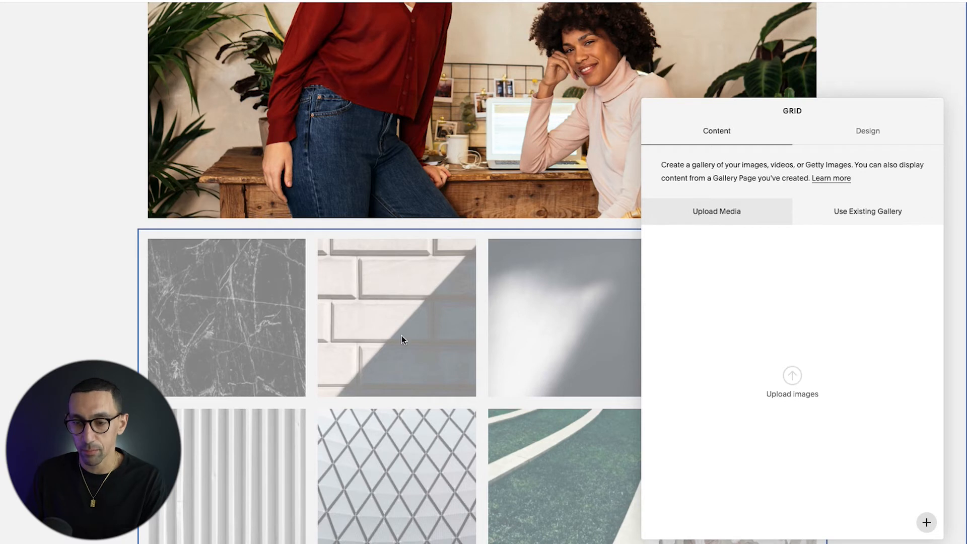
Step: Turn on Lightbox in the new gallery's Grid design and switch the gallery to the Slideshow layout
{"action": "left_click", "coordinate": [867, 132]}
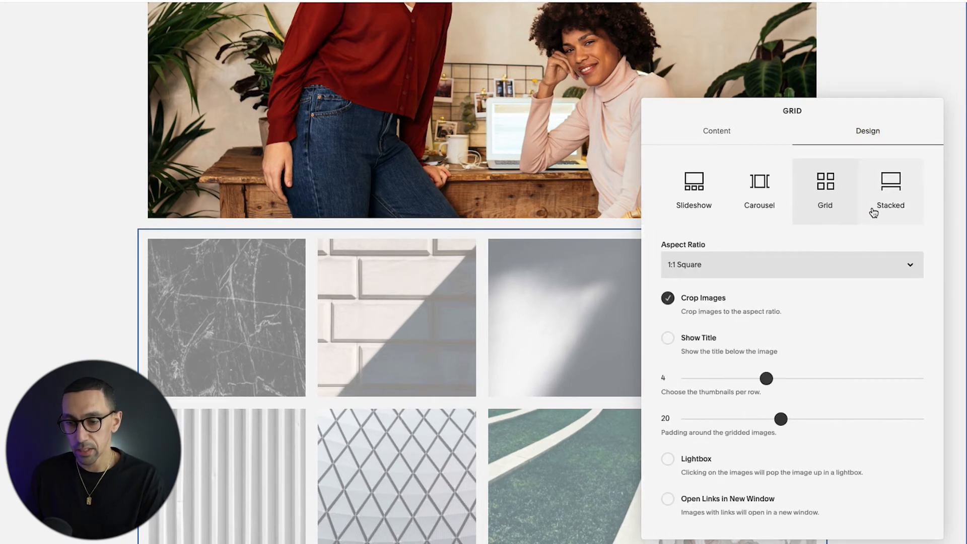
{"action": "left_click", "coordinate": [692, 460]}
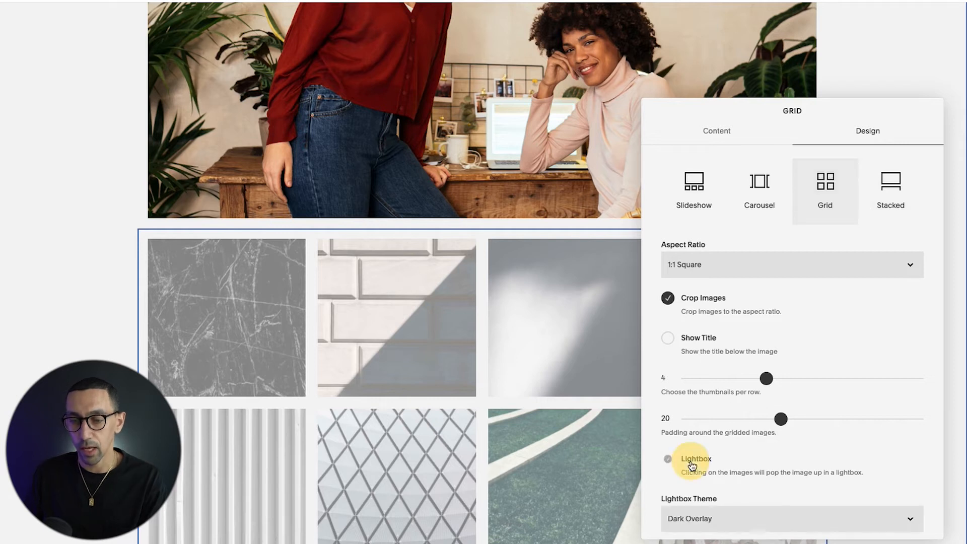
{"action": "left_click", "coordinate": [687, 187]}
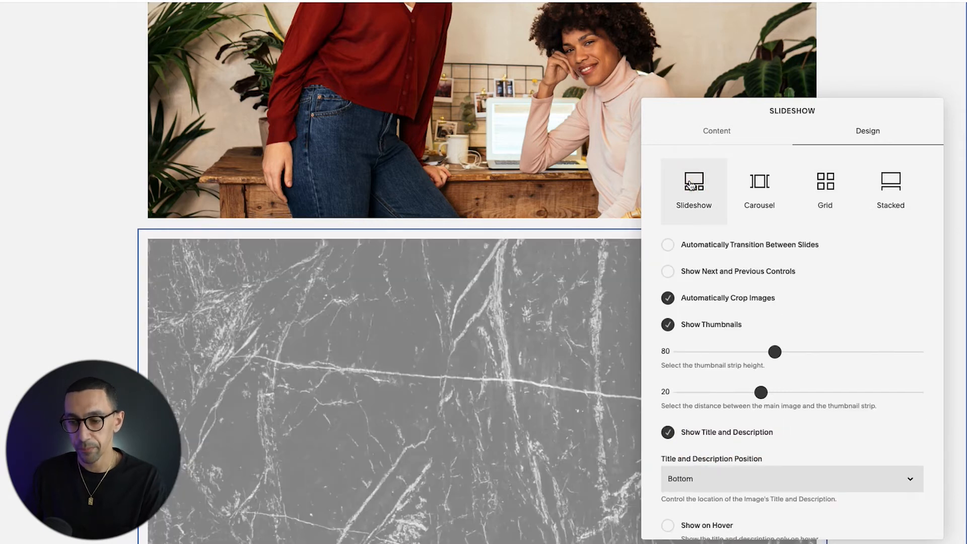
Step: Look through the gallery's Slideshow options and try the Carousel, Grid and Stacked layouts
{"action": "scroll", "coordinate": [678, 242], "scroll_direction": "down", "scroll_amount": 2}
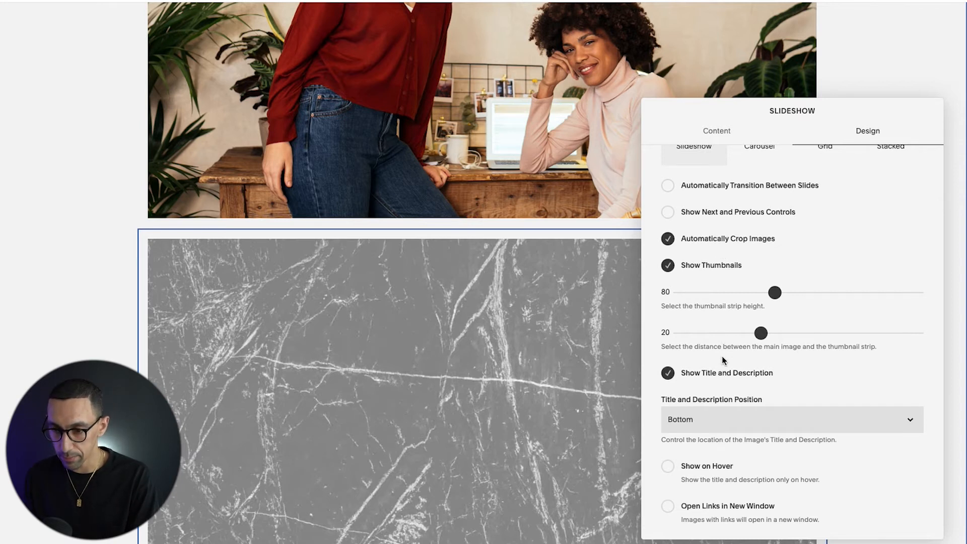
{"action": "scroll", "coordinate": [723, 360], "scroll_direction": "up", "scroll_amount": 1}
{"action": "scroll", "coordinate": [723, 359], "scroll_direction": "down", "scroll_amount": 1}
{"action": "scroll", "coordinate": [723, 361], "scroll_direction": "up", "scroll_amount": 1}
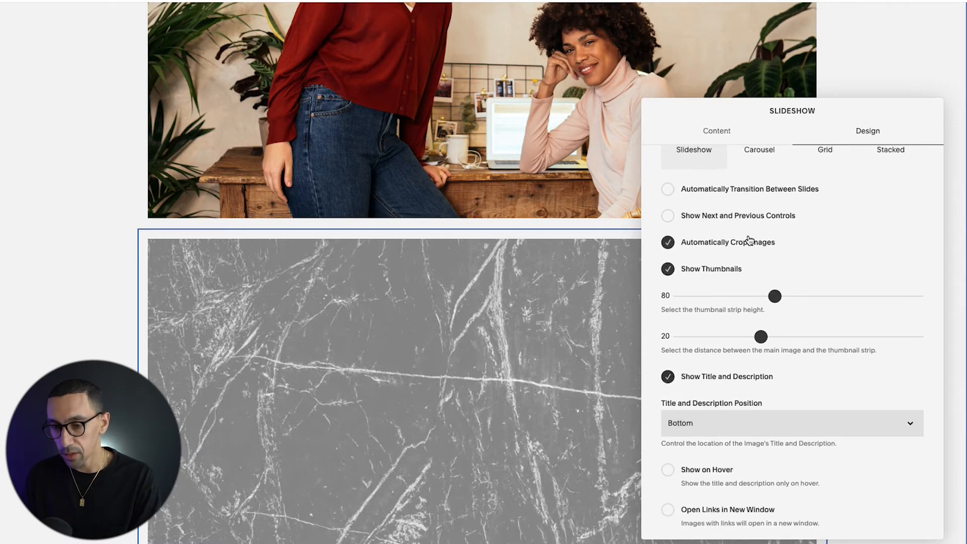
{"action": "scroll", "coordinate": [690, 231], "scroll_direction": "up", "scroll_amount": 2}
{"action": "left_click", "coordinate": [760, 191]}
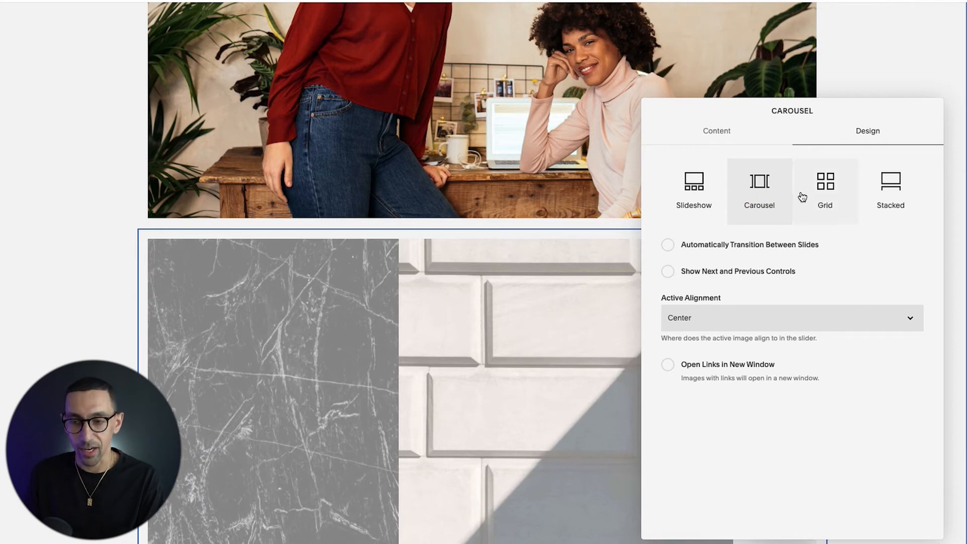
{"action": "left_click", "coordinate": [823, 188]}
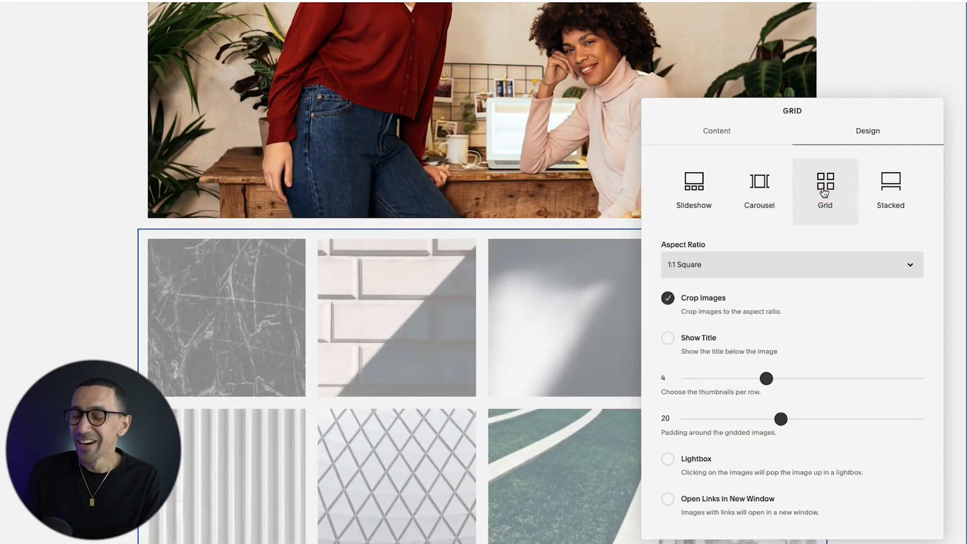
{"action": "left_click", "coordinate": [898, 191]}
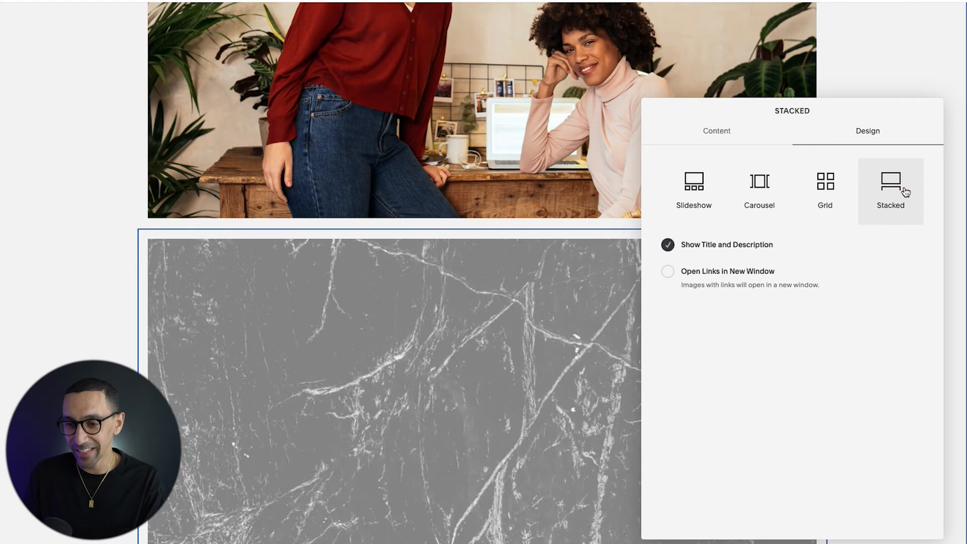
Step: Return the gallery to the Grid layout with Lightbox turned on, and save the home page
{"action": "left_click", "coordinate": [790, 197]}
{"action": "left_click", "coordinate": [824, 195]}
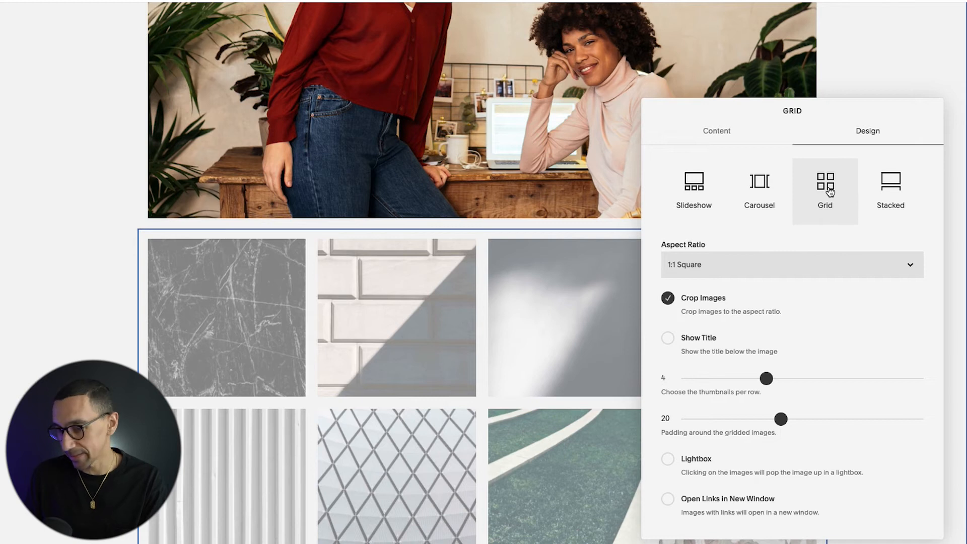
{"action": "left_click", "coordinate": [702, 463]}
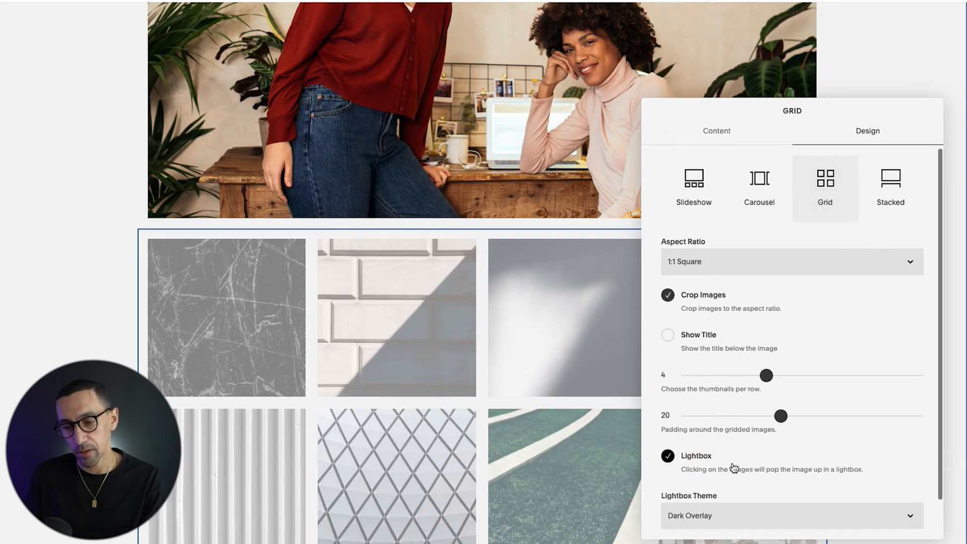
{"action": "scroll", "coordinate": [735, 467], "scroll_direction": "down", "scroll_amount": 1}
{"action": "scroll", "coordinate": [754, 352], "scroll_direction": "up", "scroll_amount": 1}
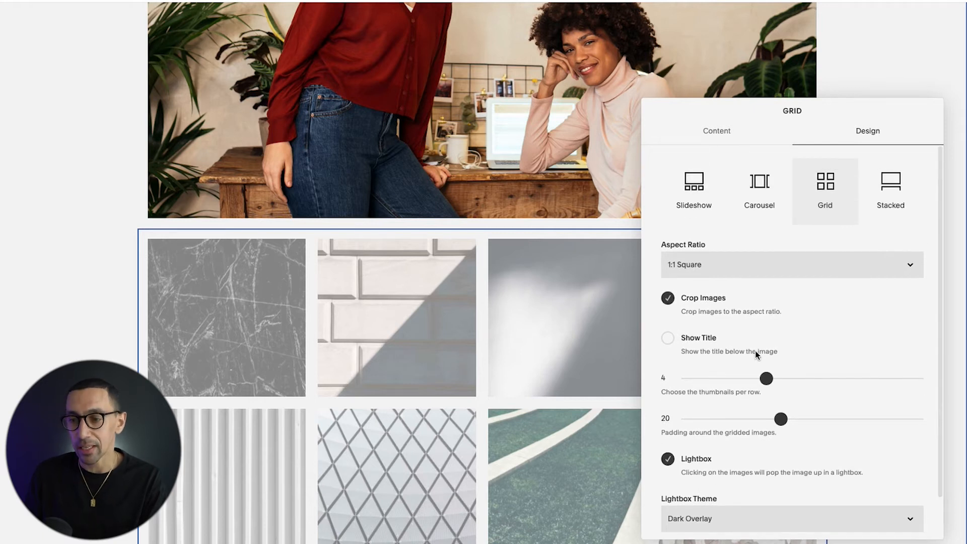
{"action": "left_click", "coordinate": [504, 335]}
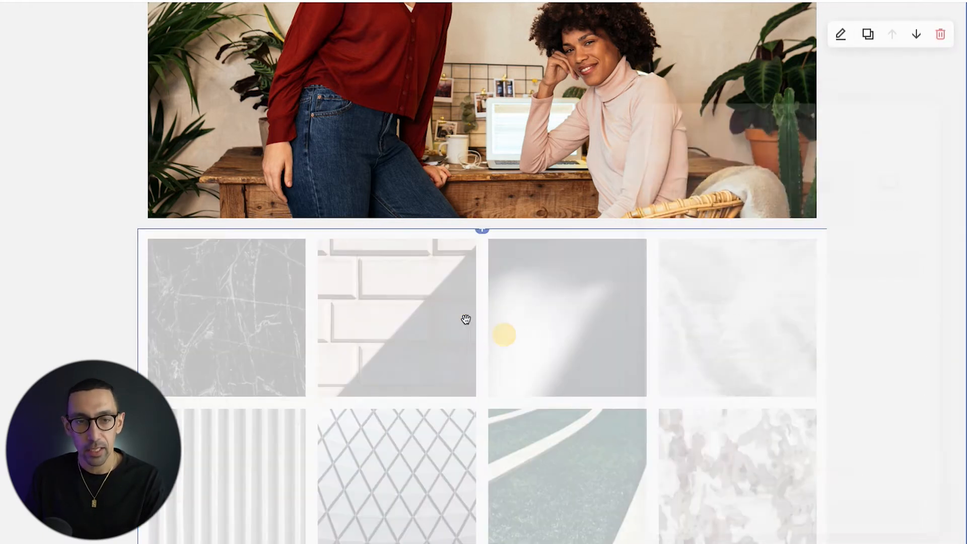
{"action": "left_click", "coordinate": [35, 8]}
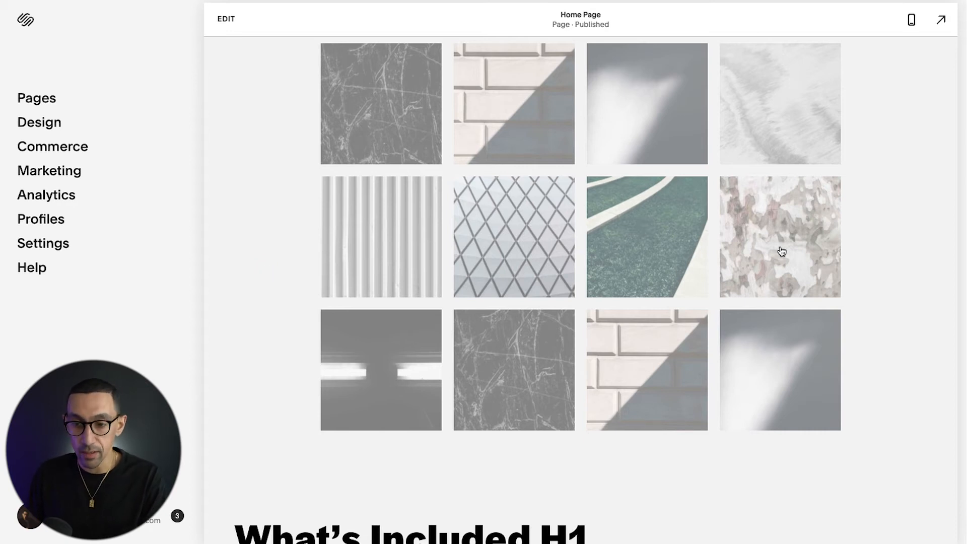
Step: Open the brick wall image in the last gallery row in the lightbox, browse forward through several images, and close it
{"action": "left_click", "coordinate": [634, 333]}
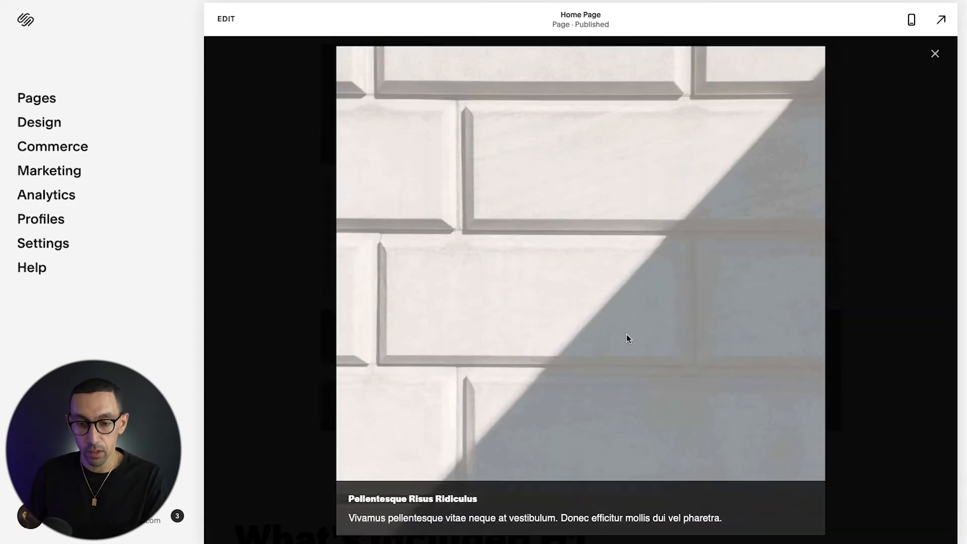
{"action": "key", "text": "Right"}
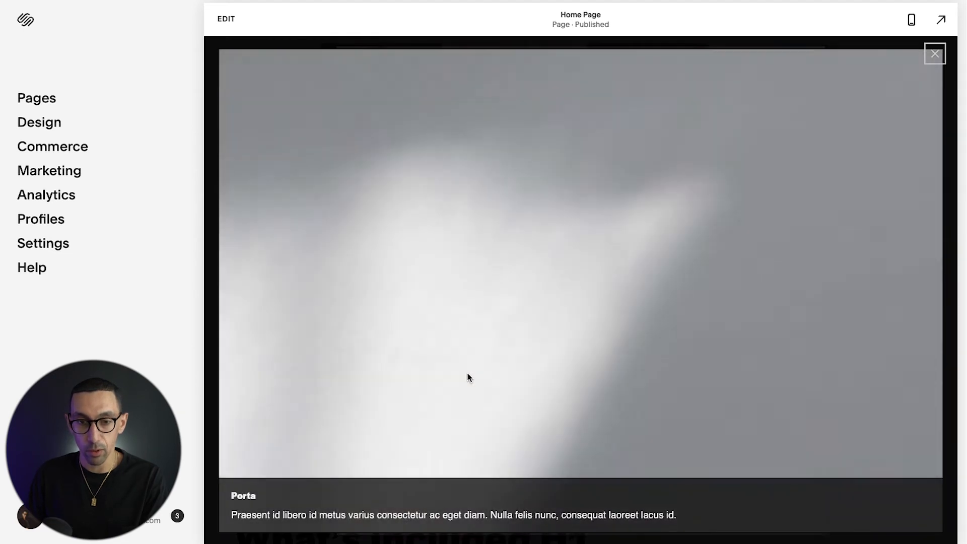
{"action": "key", "text": "Right"}
{"action": "key", "text": "Right"}
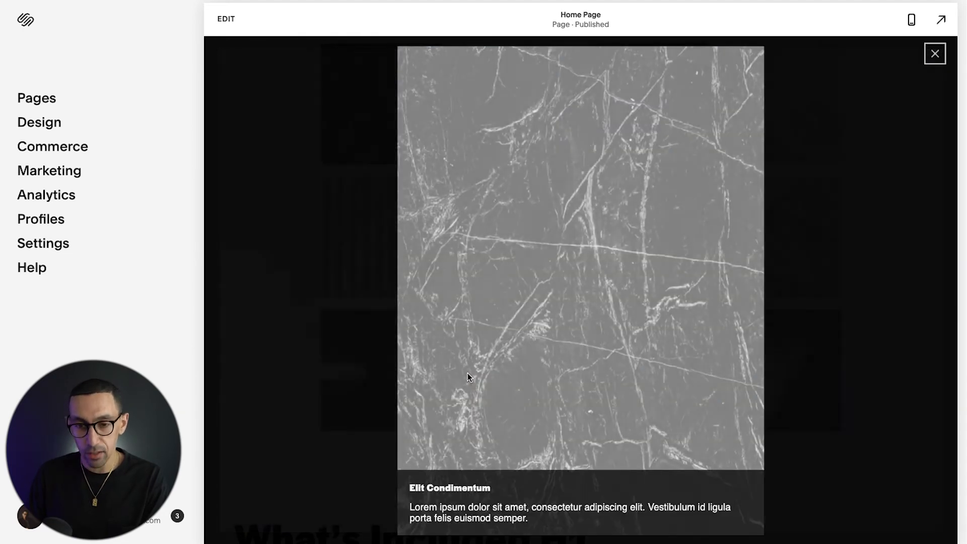
{"action": "key", "text": "Right"}
{"action": "key", "text": "Right"}
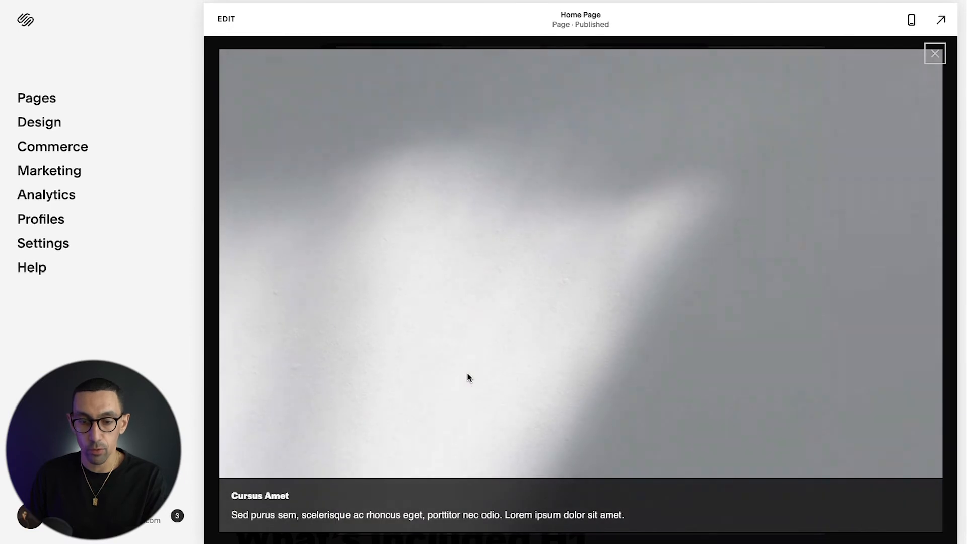
{"action": "key", "text": "Right"}
{"action": "key", "text": "Right"}
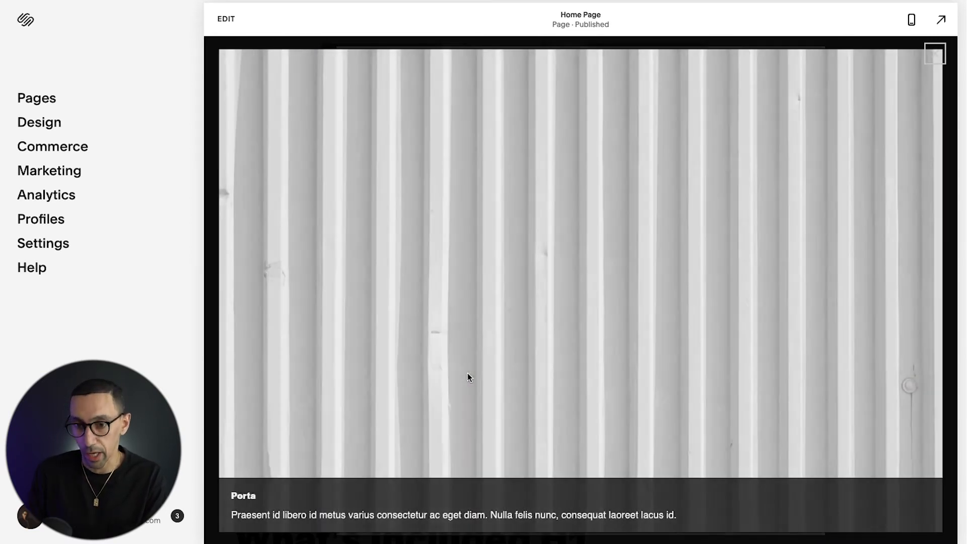
{"action": "key", "text": "Escape"}
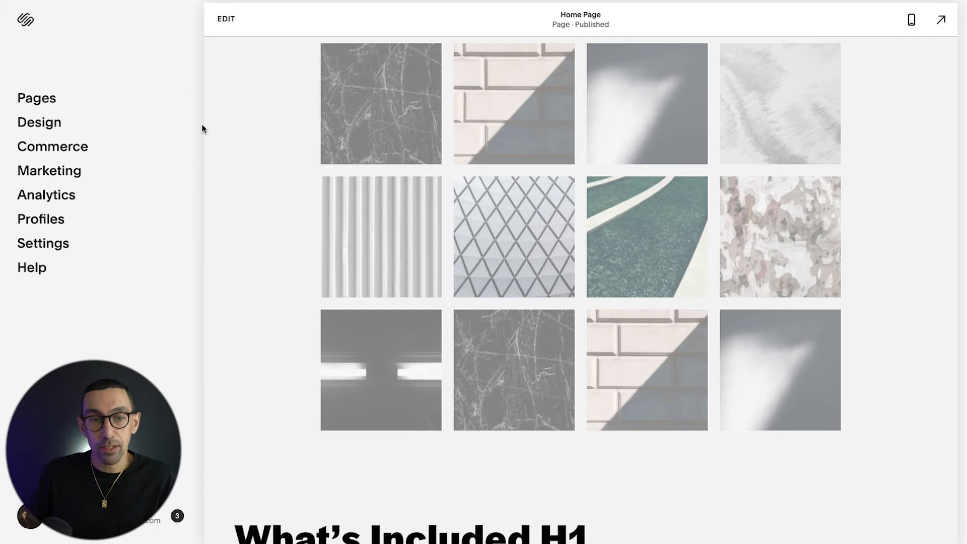
Step: Go to the Shop store page among the unlinked pages and open the Style 02 product
{"action": "left_click", "coordinate": [41, 99]}
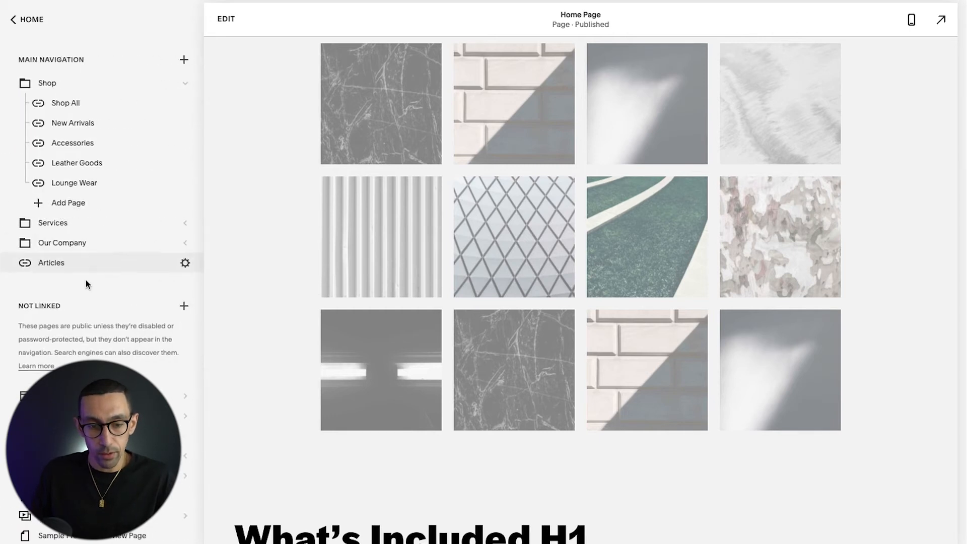
{"action": "scroll", "coordinate": [86, 280], "scroll_direction": "down", "scroll_amount": 5}
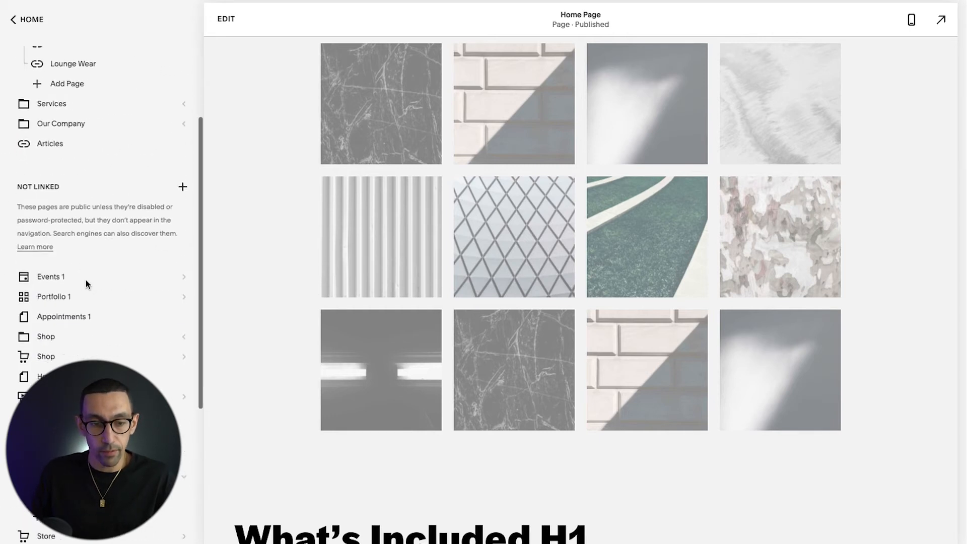
{"action": "left_click", "coordinate": [58, 349]}
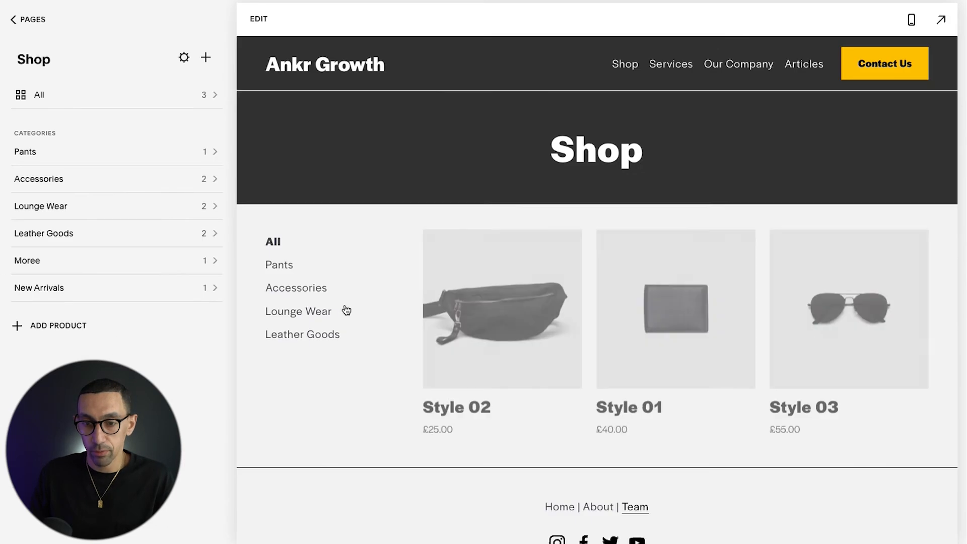
{"action": "left_click", "coordinate": [510, 317]}
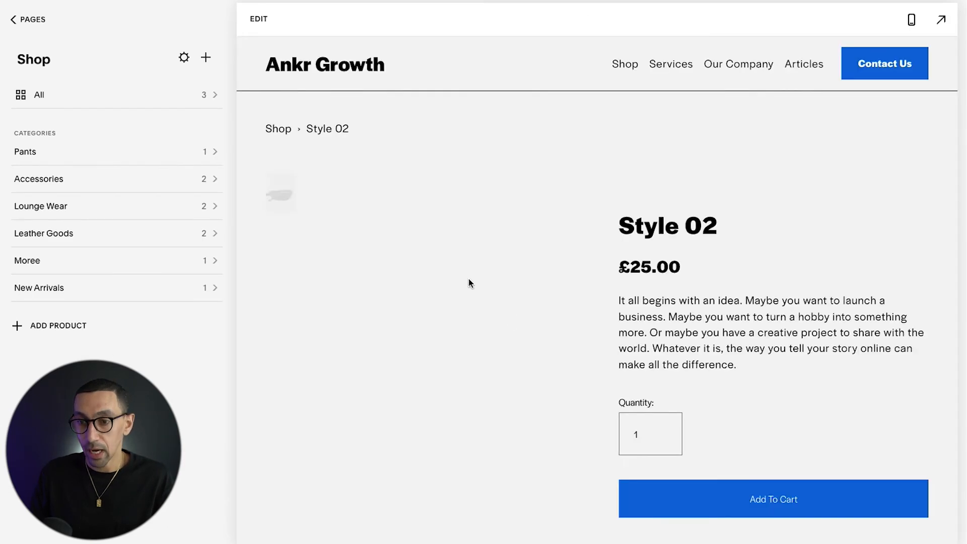
{"action": "left_click", "coordinate": [468, 279]}
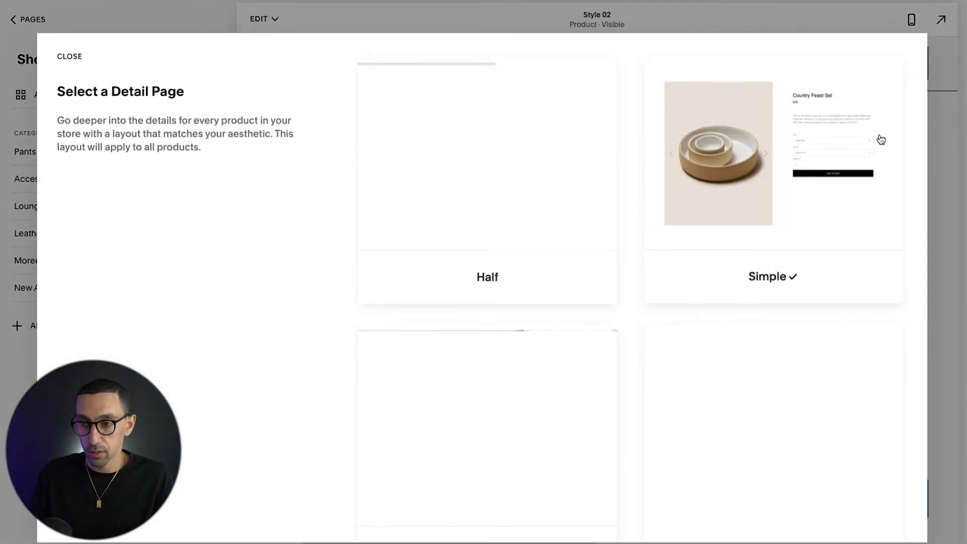
{"action": "left_click", "coordinate": [949, 42]}
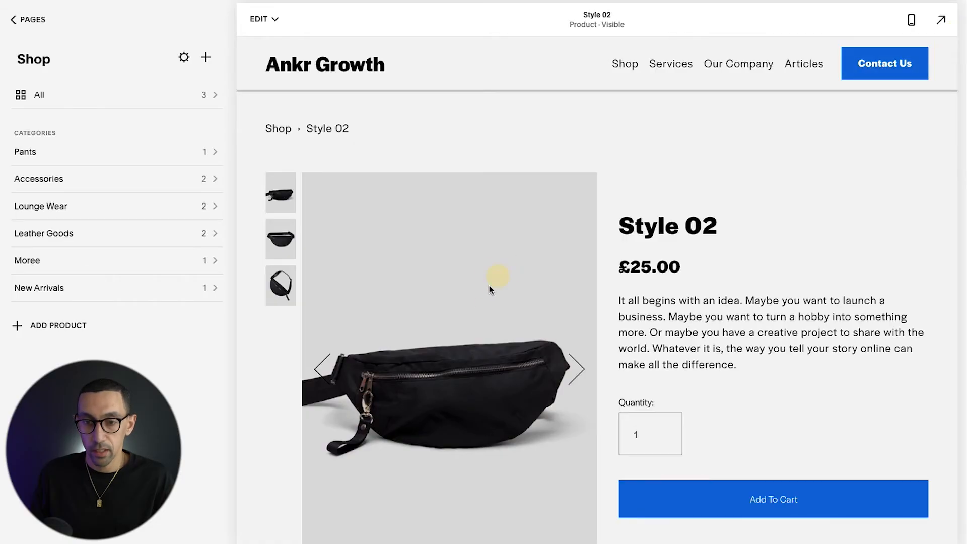
{"action": "scroll", "coordinate": [427, 395], "scroll_direction": "down", "scroll_amount": 1}
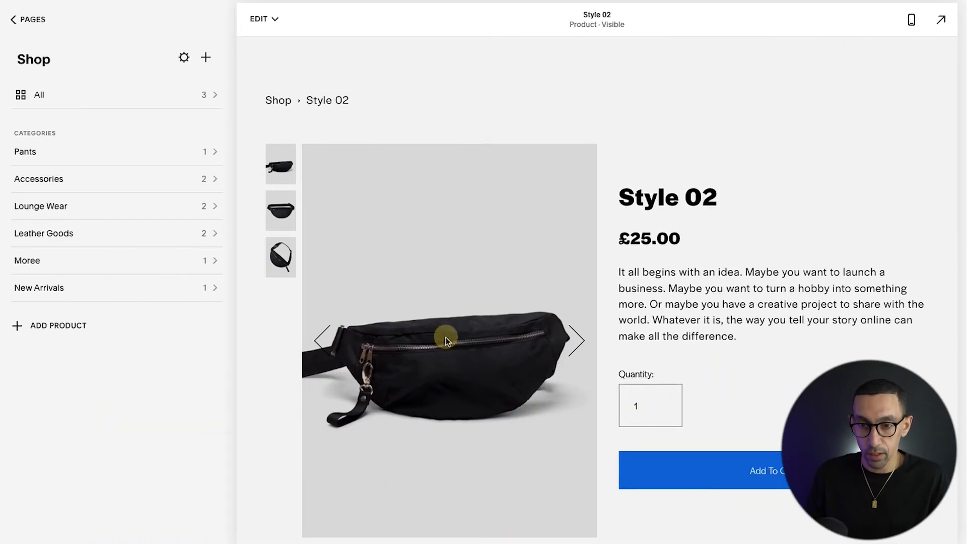
{"action": "scroll", "coordinate": [445, 337], "scroll_direction": "up", "scroll_amount": 1}
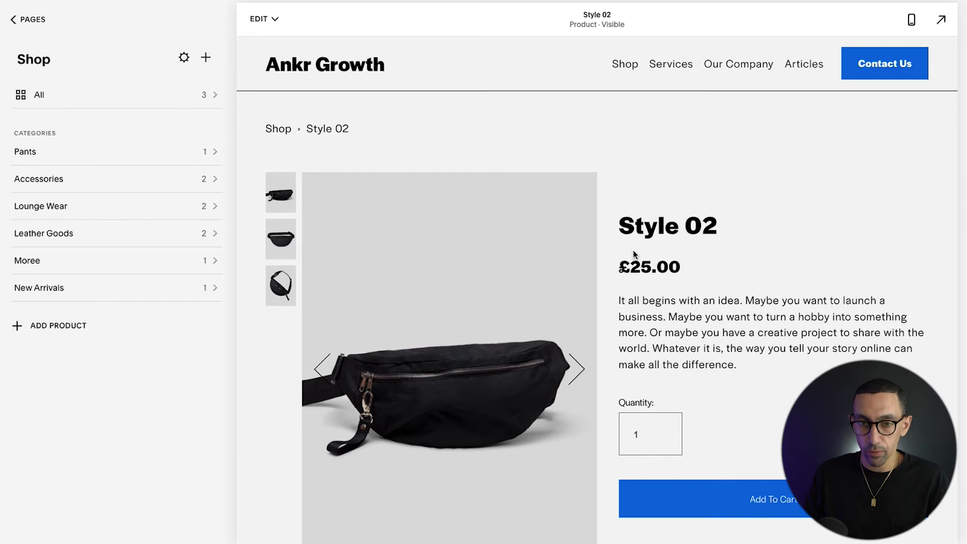
Step: Open the Style 02 product page for editing and bring up the product section's format settings
{"action": "left_click", "coordinate": [265, 18]}
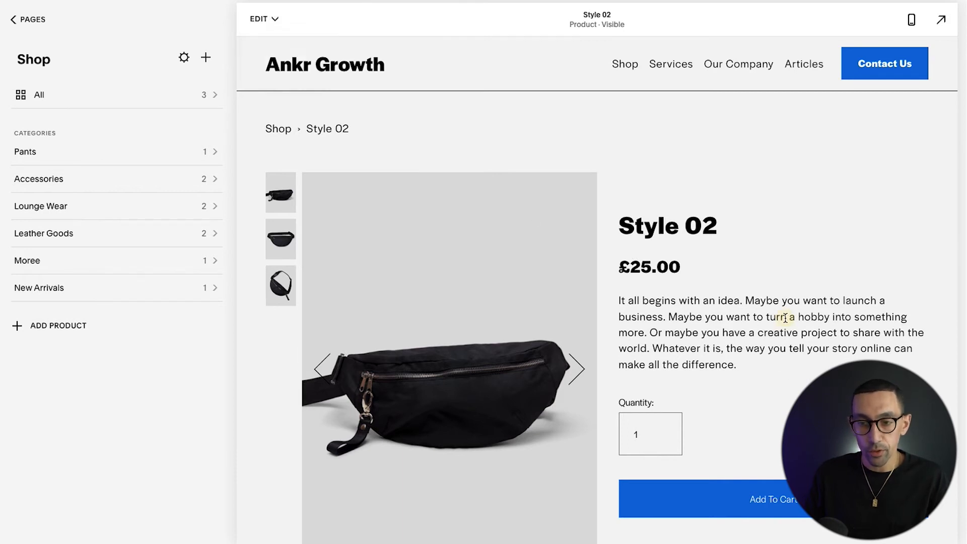
{"action": "double_click", "coordinate": [745, 293]}
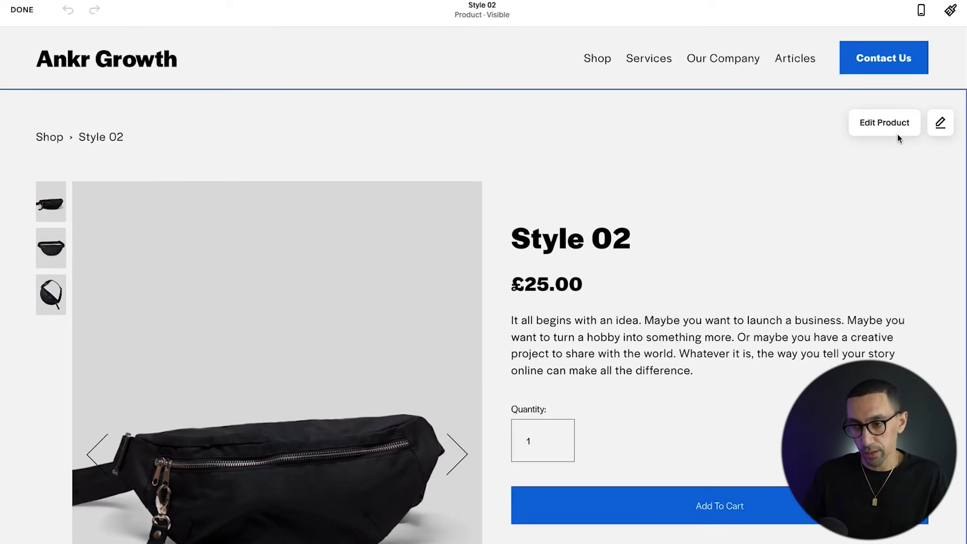
{"action": "left_click", "coordinate": [947, 125]}
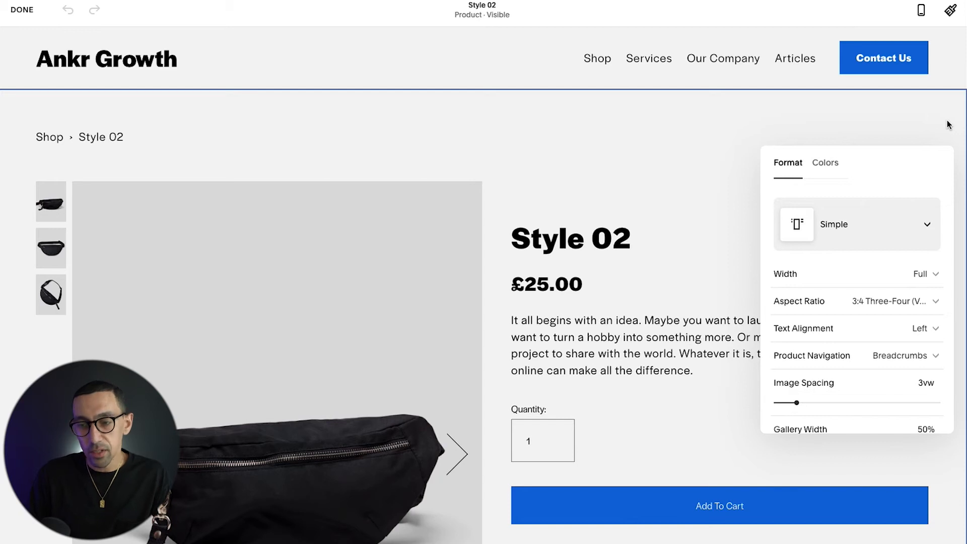
Step: Set the product section's Click Action to Lightbox and its Hover Action to Zoom
{"action": "scroll", "coordinate": [840, 274], "scroll_direction": "down", "scroll_amount": 1}
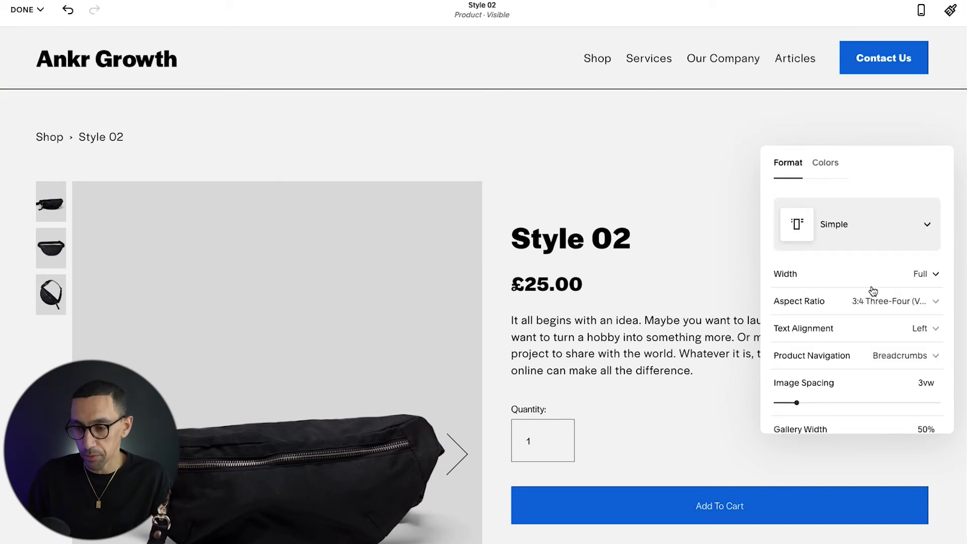
{"action": "scroll", "coordinate": [860, 304], "scroll_direction": "down", "scroll_amount": 2}
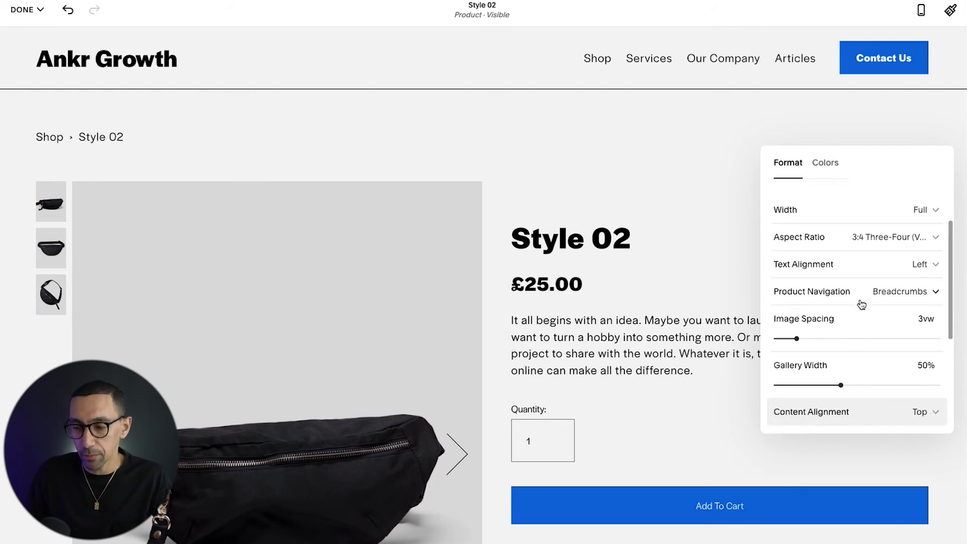
{"action": "scroll", "coordinate": [861, 304], "scroll_direction": "down", "scroll_amount": 5}
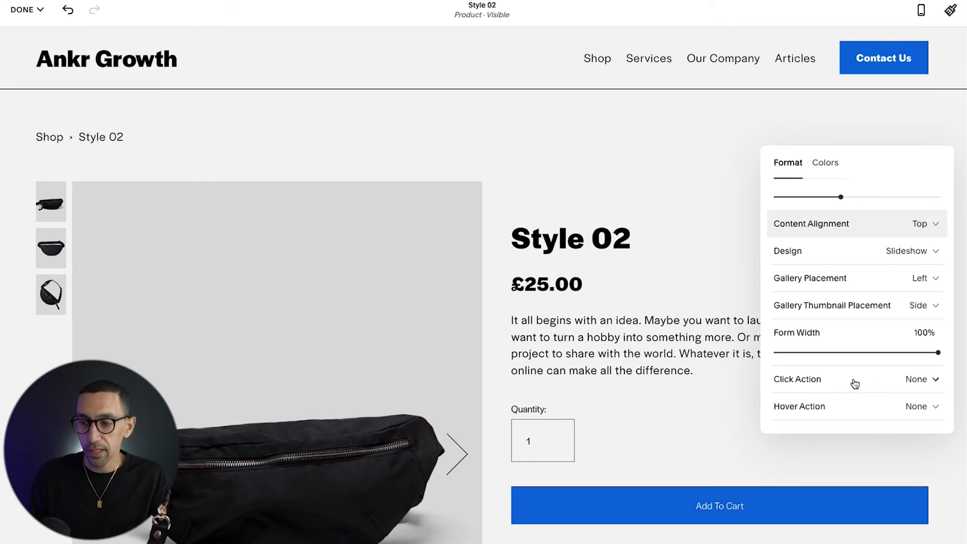
{"action": "left_click", "coordinate": [924, 384]}
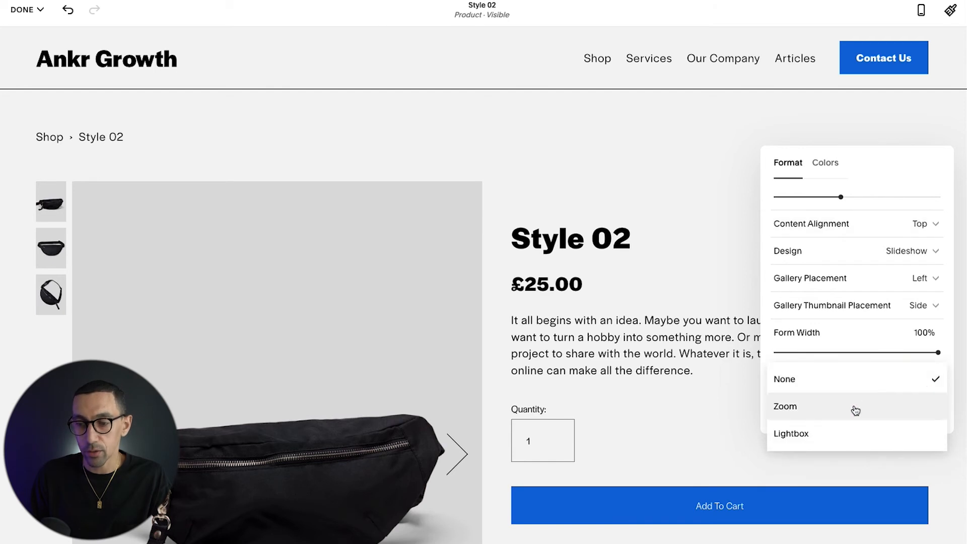
{"action": "left_click", "coordinate": [849, 438]}
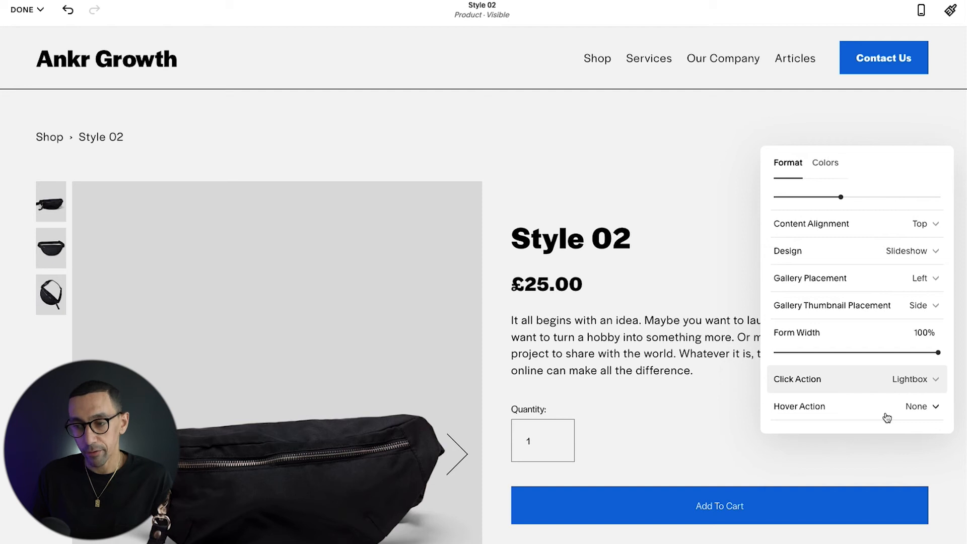
{"action": "left_click", "coordinate": [927, 414]}
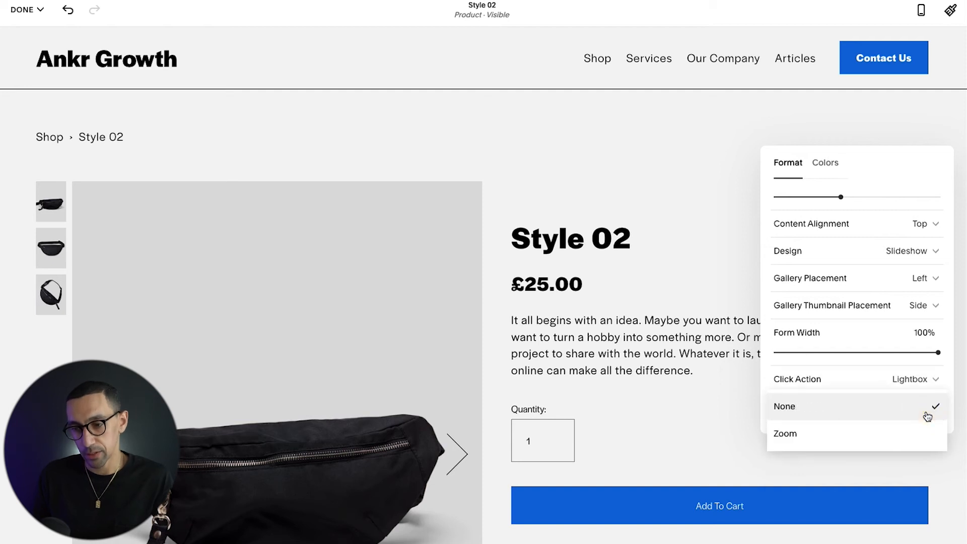
{"action": "left_click", "coordinate": [872, 440]}
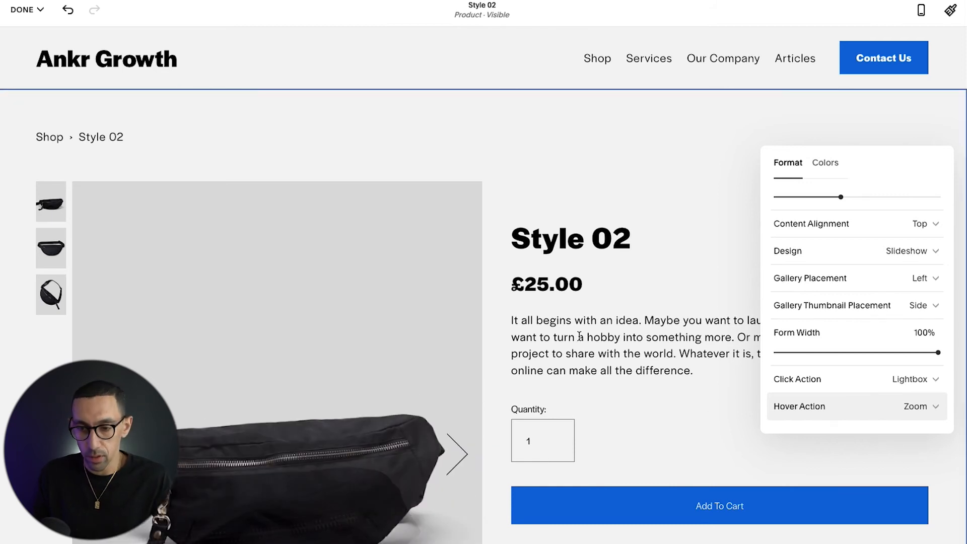
Step: Close the section settings and save the product page changes
{"action": "left_click", "coordinate": [570, 369]}
{"action": "left_click", "coordinate": [23, 9]}
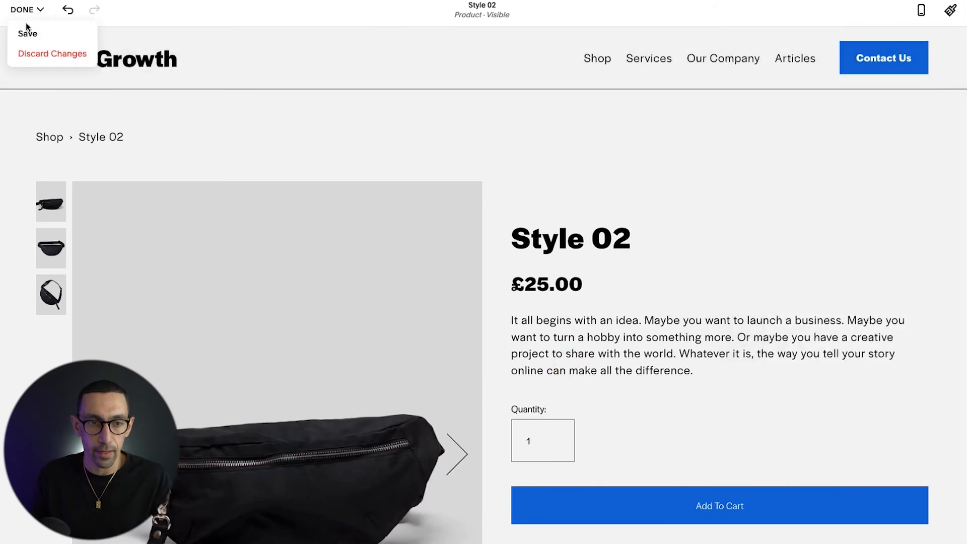
{"action": "left_click", "coordinate": [28, 34]}
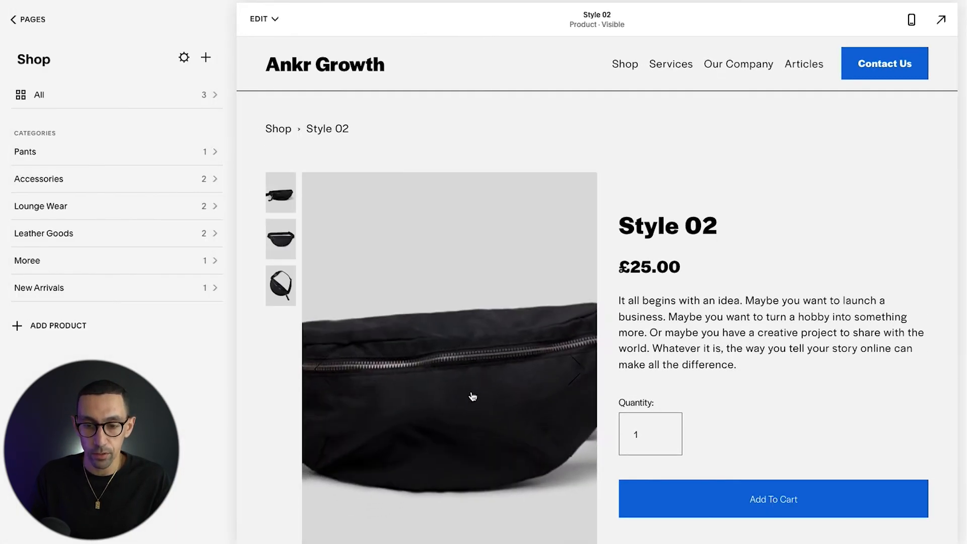
Step: Select the third Style 02 product image, open it in the lightbox and advance to the following image
{"action": "left_click", "coordinate": [279, 280]}
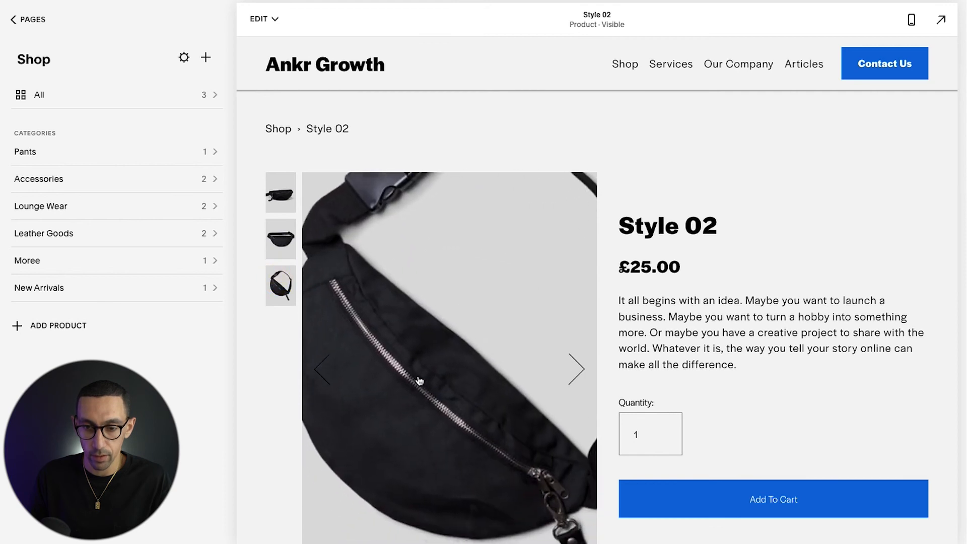
{"action": "left_click", "coordinate": [438, 384]}
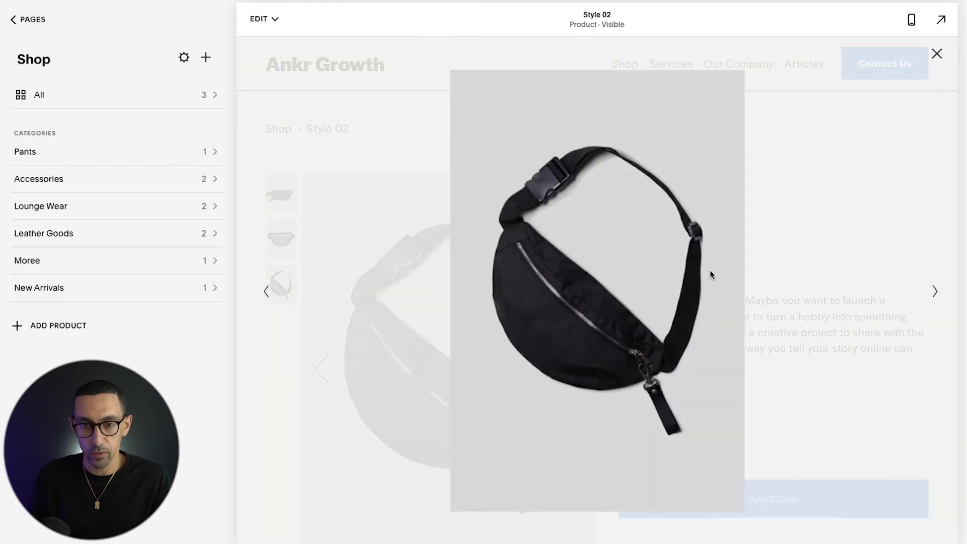
{"action": "key", "text": "Right"}
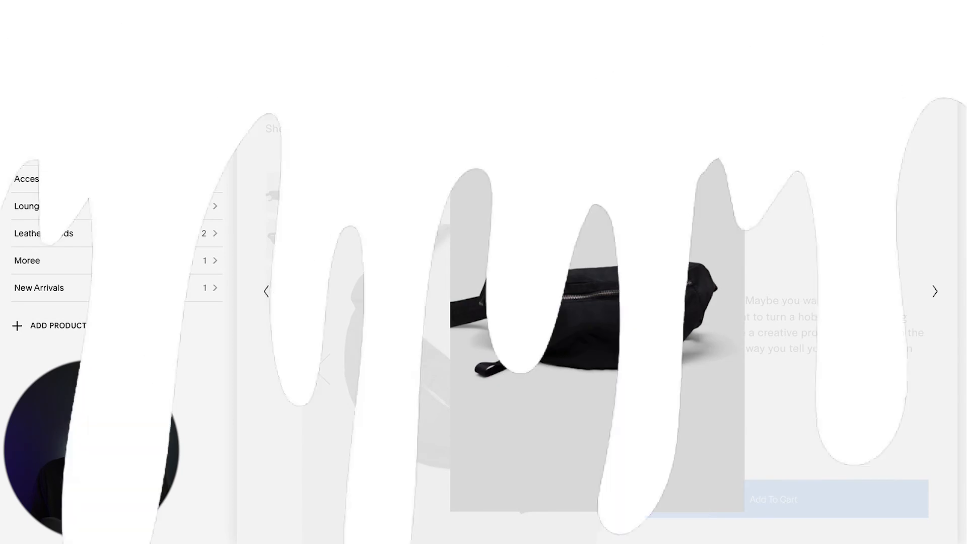